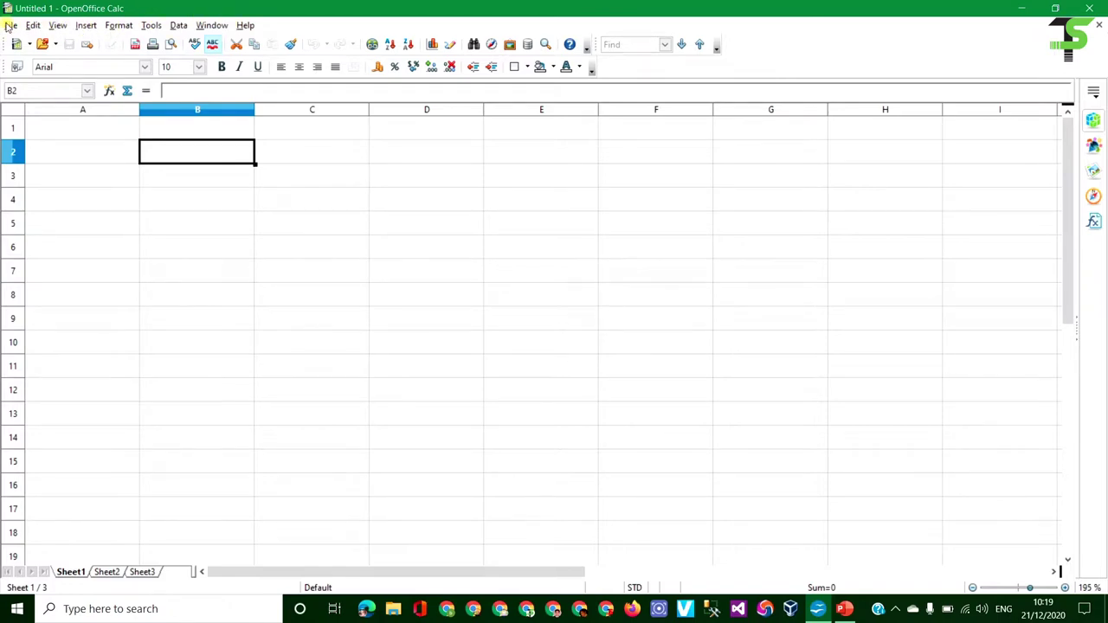
# Look over the commands offered in the menus from File through Window
pyautogui.click(10, 25)
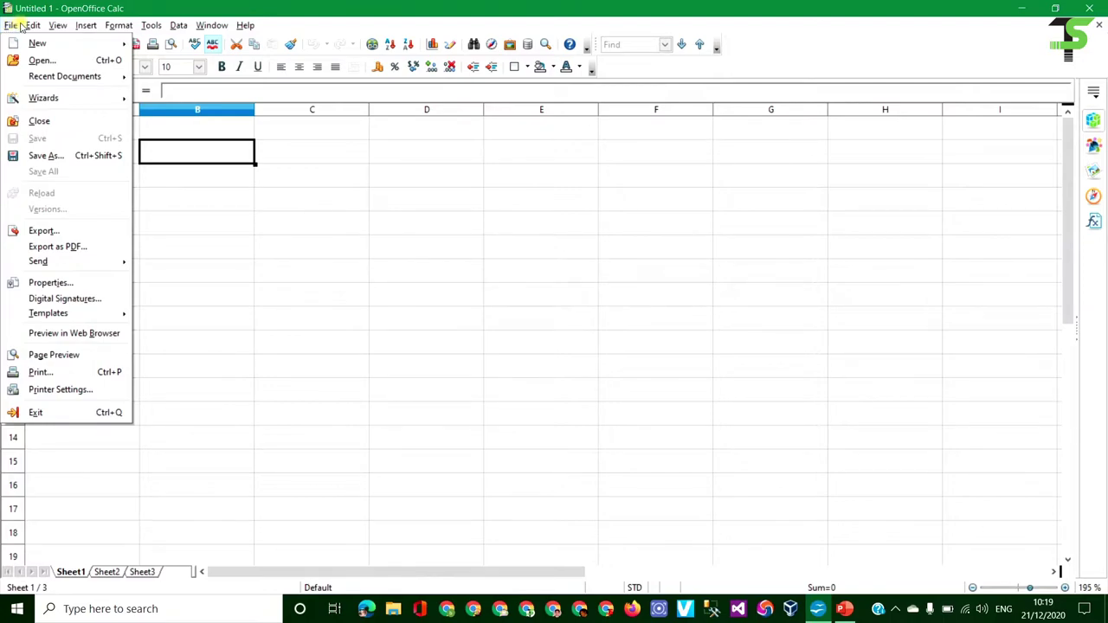
pyautogui.moveTo(28, 27)
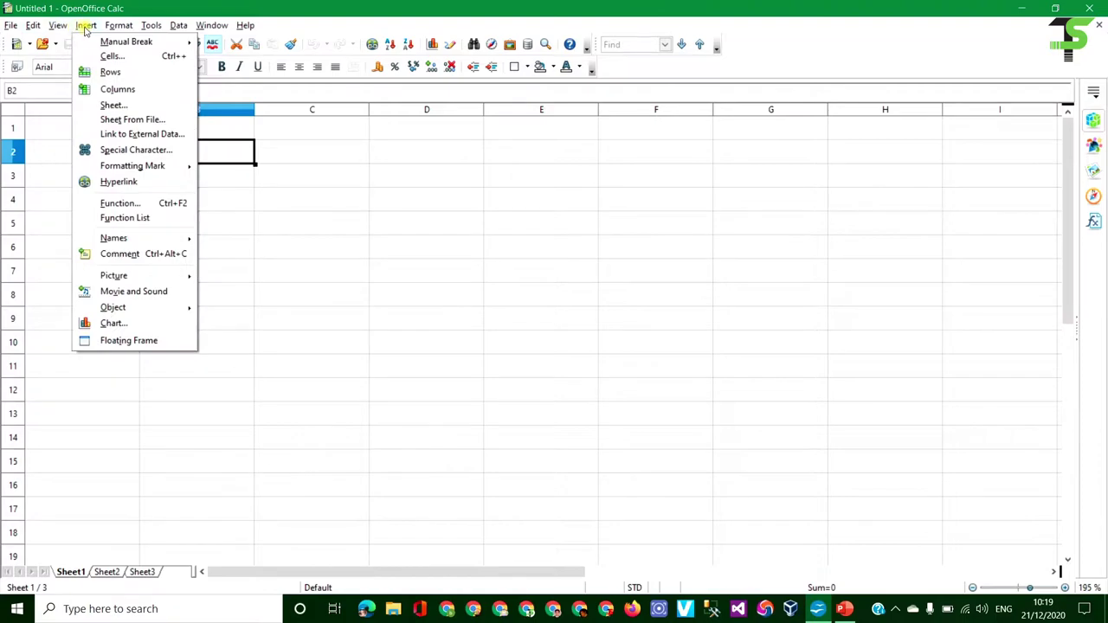
pyautogui.moveTo(105, 27)
pyautogui.moveTo(180, 26)
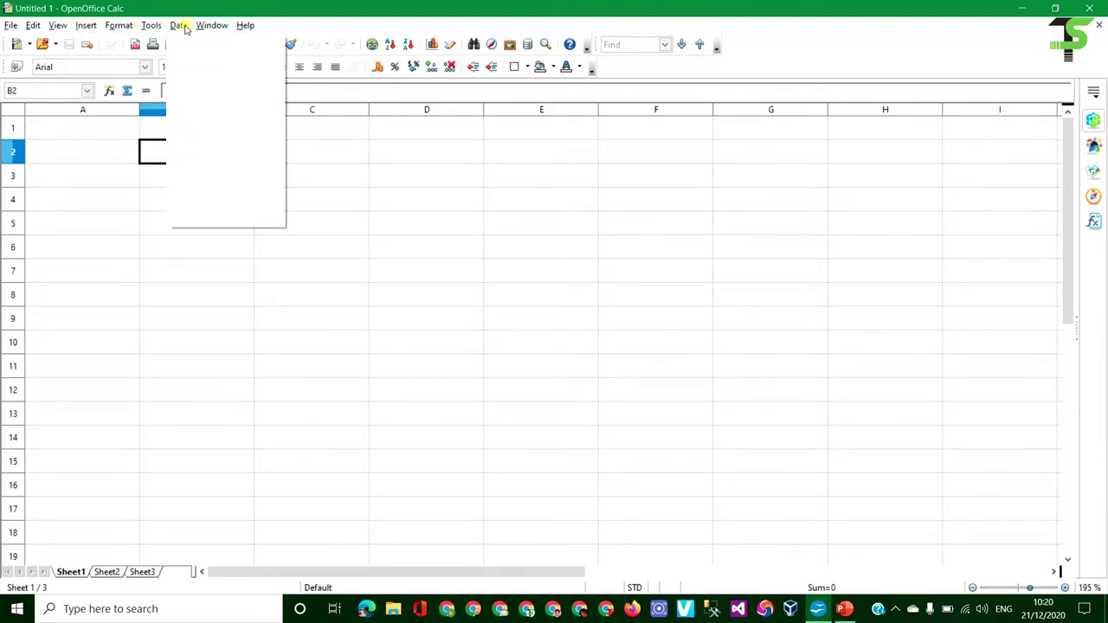
pyautogui.click(210, 26)
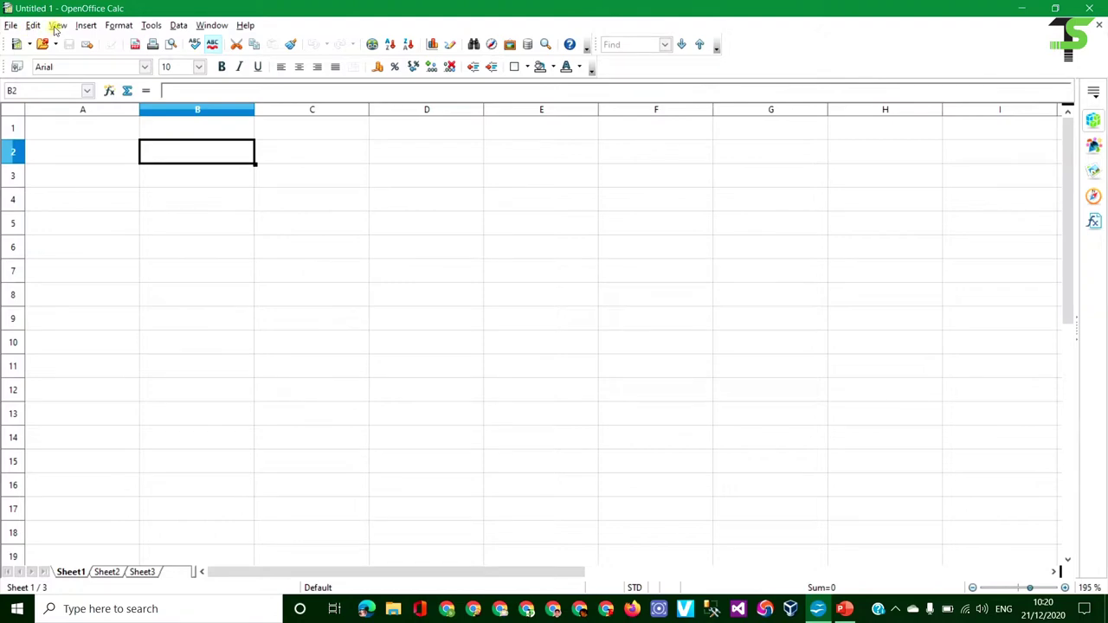
# Make A1 the active cell, and look over the File and View commands
pyautogui.hotkey('ctrl', 'Home')
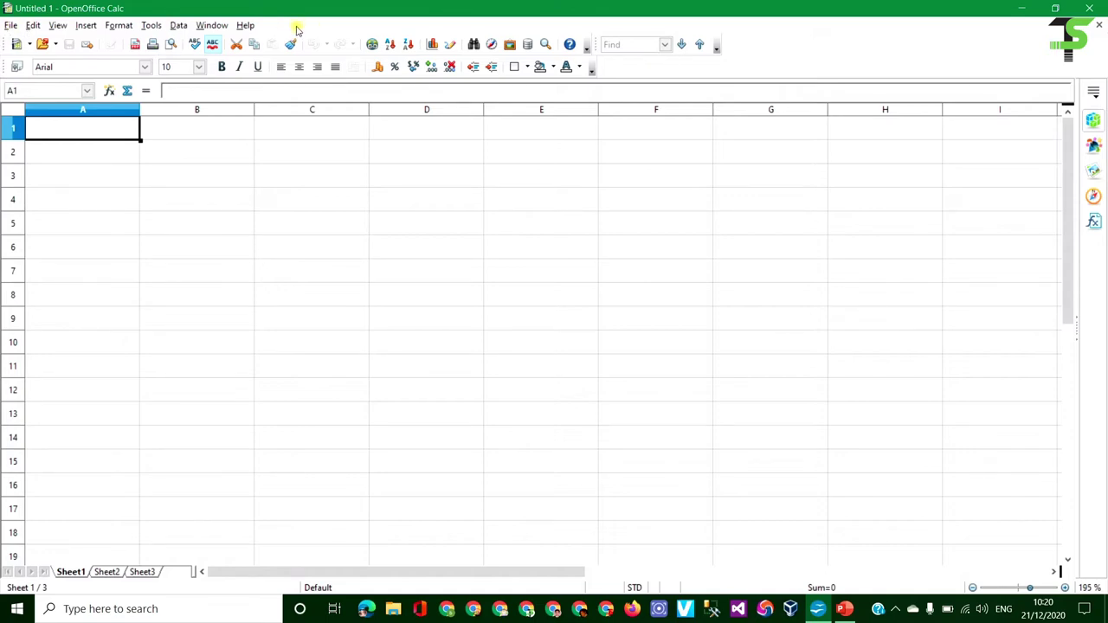
pyautogui.hotkey('alt', 'f')
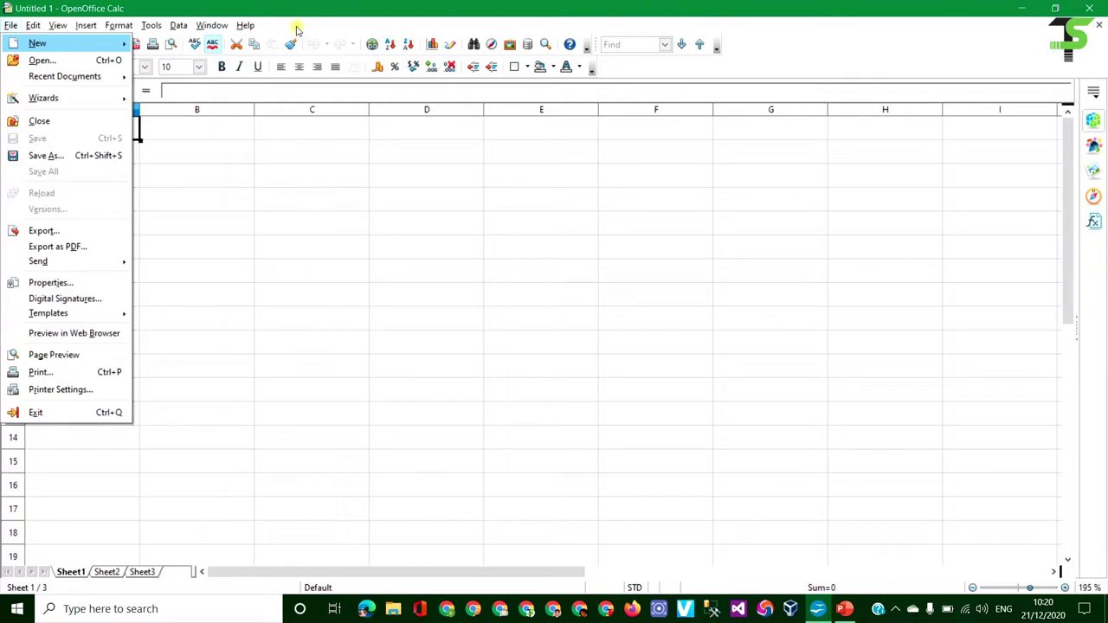
pyautogui.press('Escape')
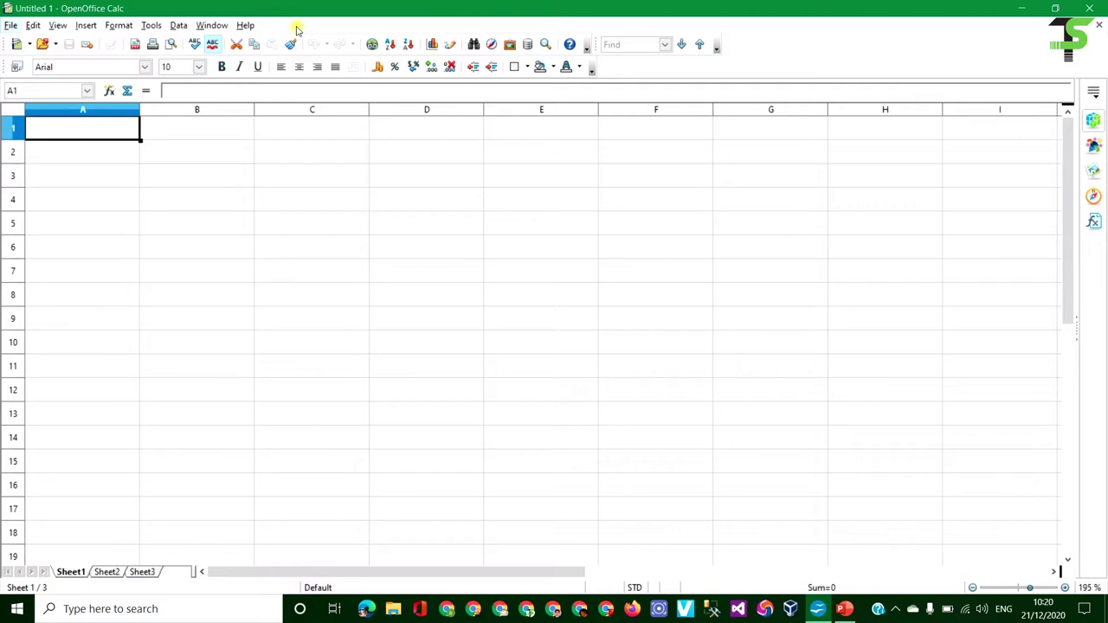
pyautogui.hotkey('alt', 'v')
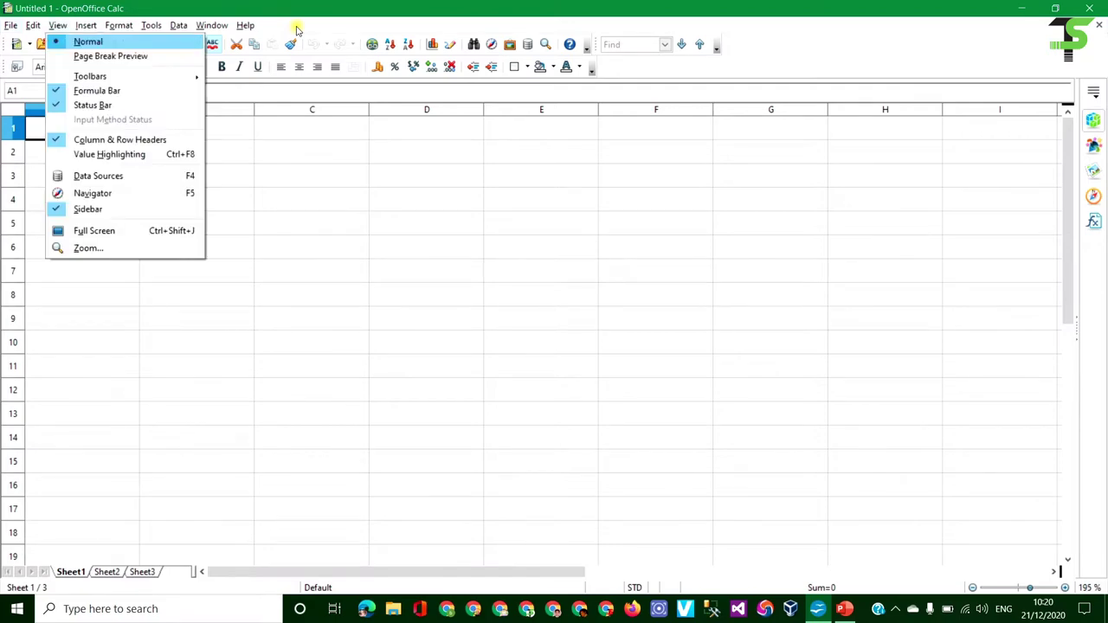
pyautogui.press('Escape')
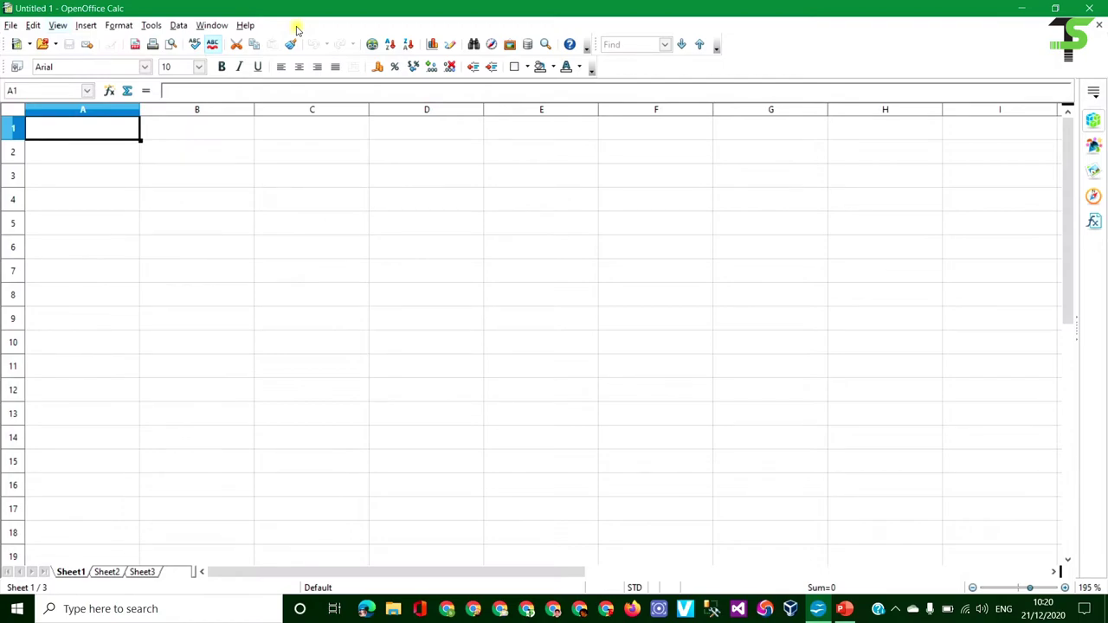
# Examine the Edit commands and those of the neighbouring menus through Window, closing the menus when finished
pyautogui.hotkey('alt', 'e')
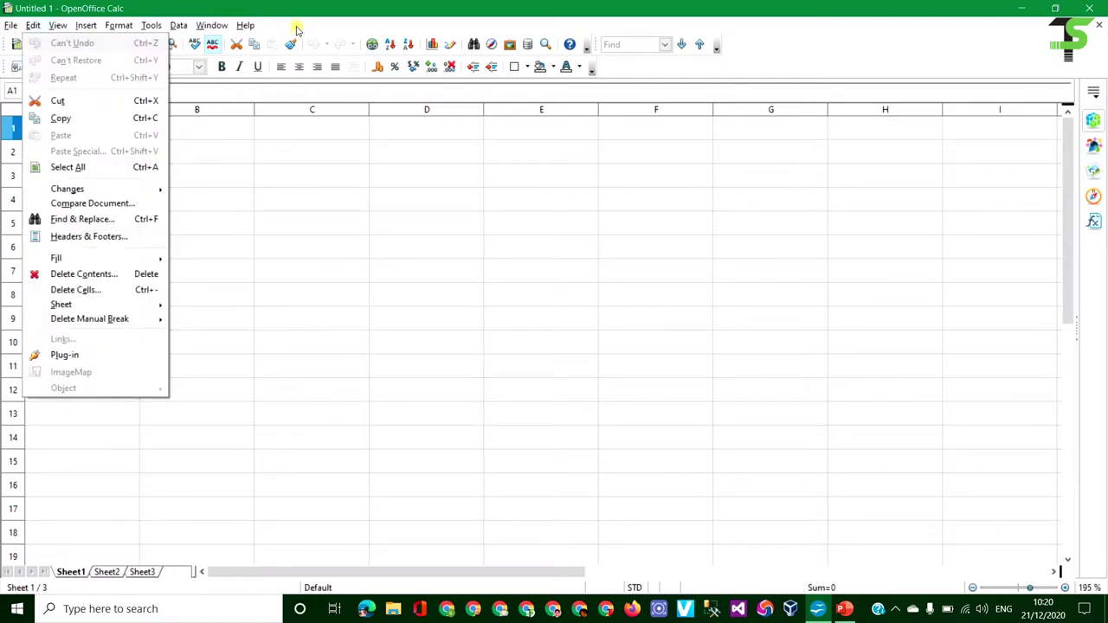
pyautogui.press('Right')
pyautogui.press('Right')
pyautogui.press('Right')
pyautogui.press('Right')
pyautogui.press('Right')
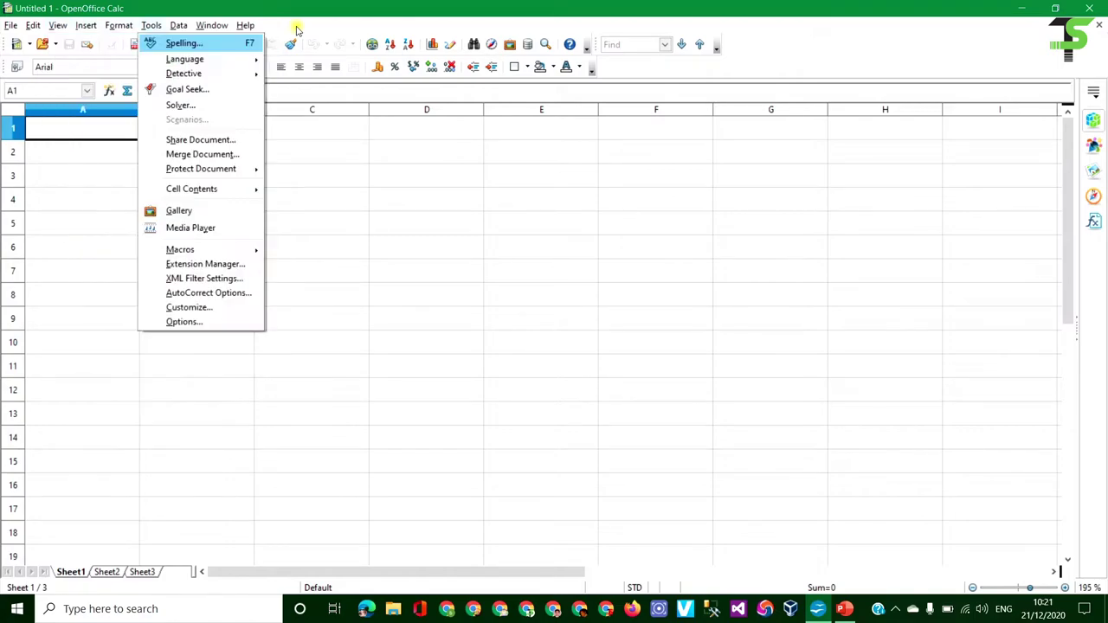
pyautogui.press('Right')
pyautogui.press('Right')
pyautogui.press('Left')
pyautogui.press('Left')
pyautogui.press('Left')
pyautogui.press('Left')
pyautogui.press('Left')
pyautogui.press('Left')
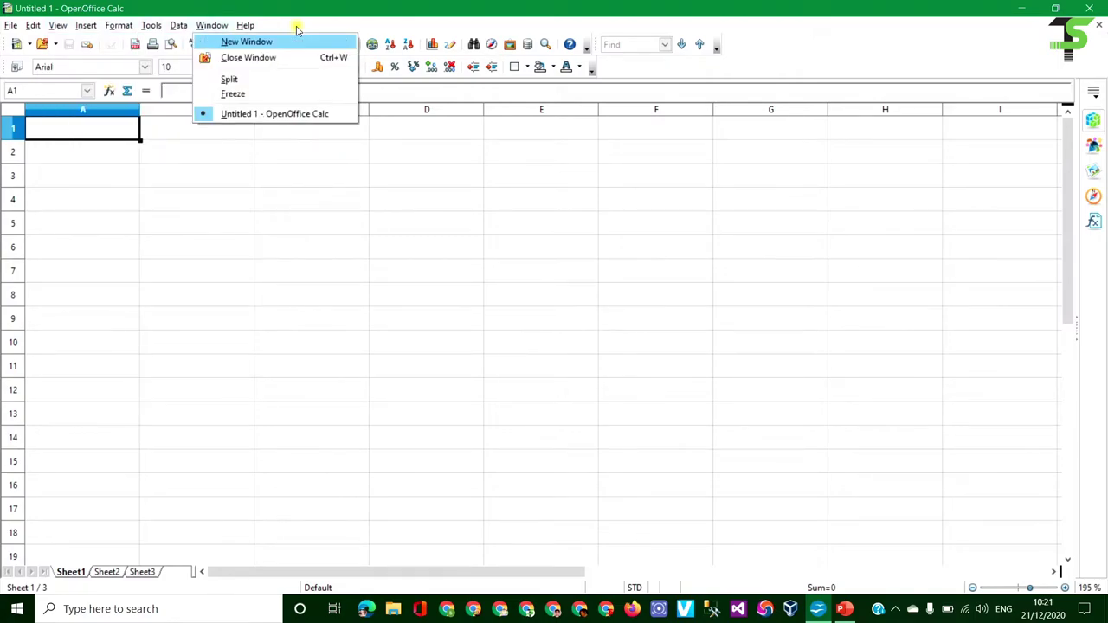
pyautogui.press('Escape')
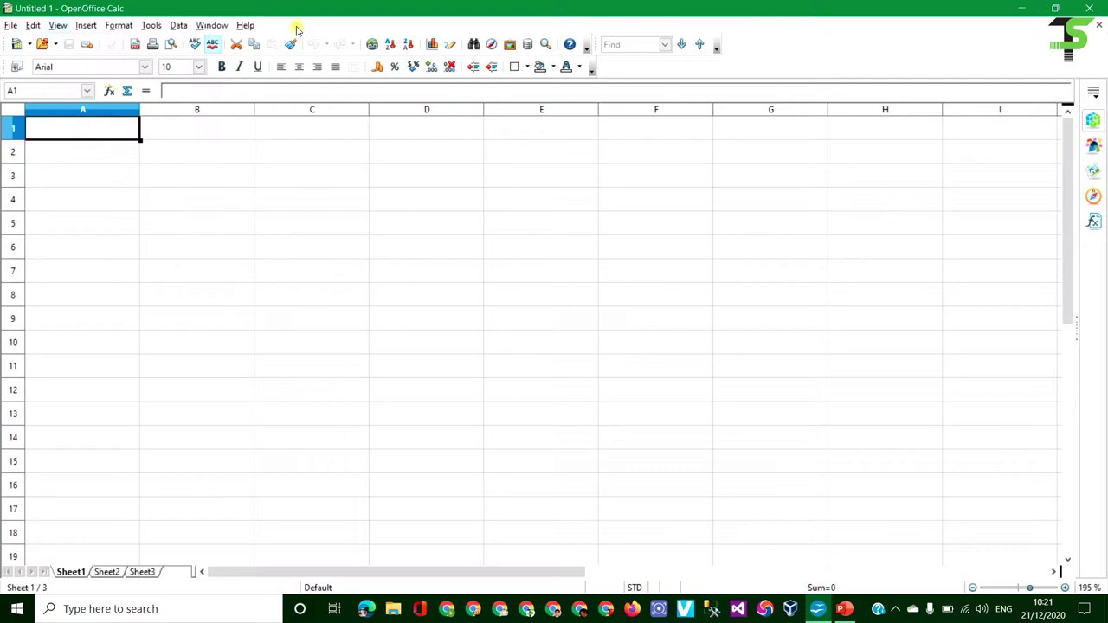
# Review what the File, Edit, View, Insert, Format, Tools, Window and Help menus each contain
pyautogui.click(5, 30)
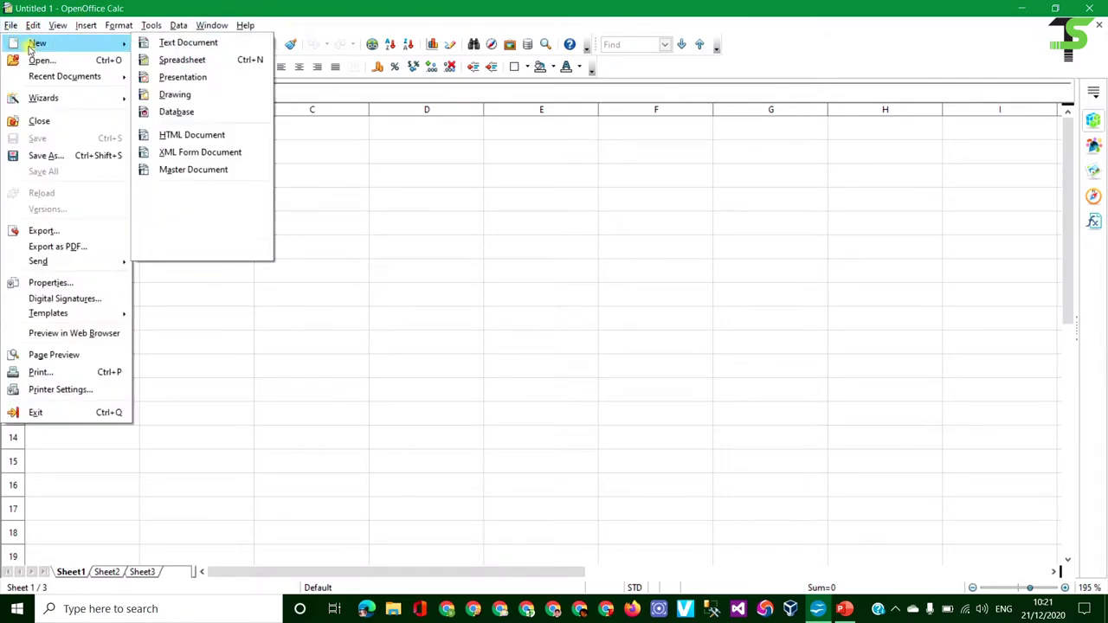
pyautogui.moveTo(43, 102)
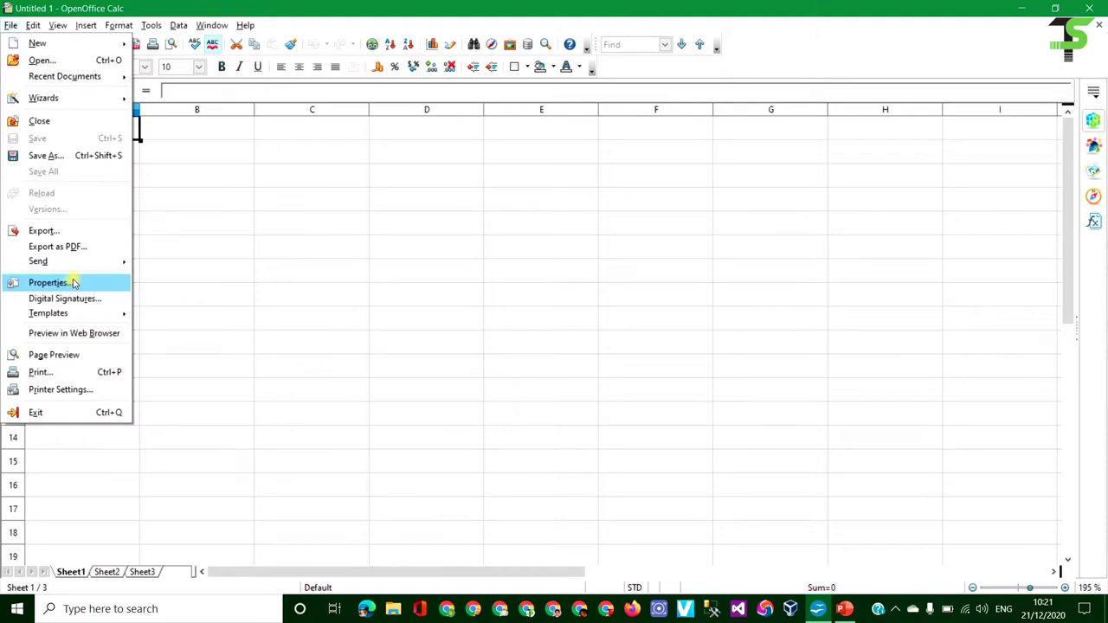
pyautogui.moveTo(32, 25)
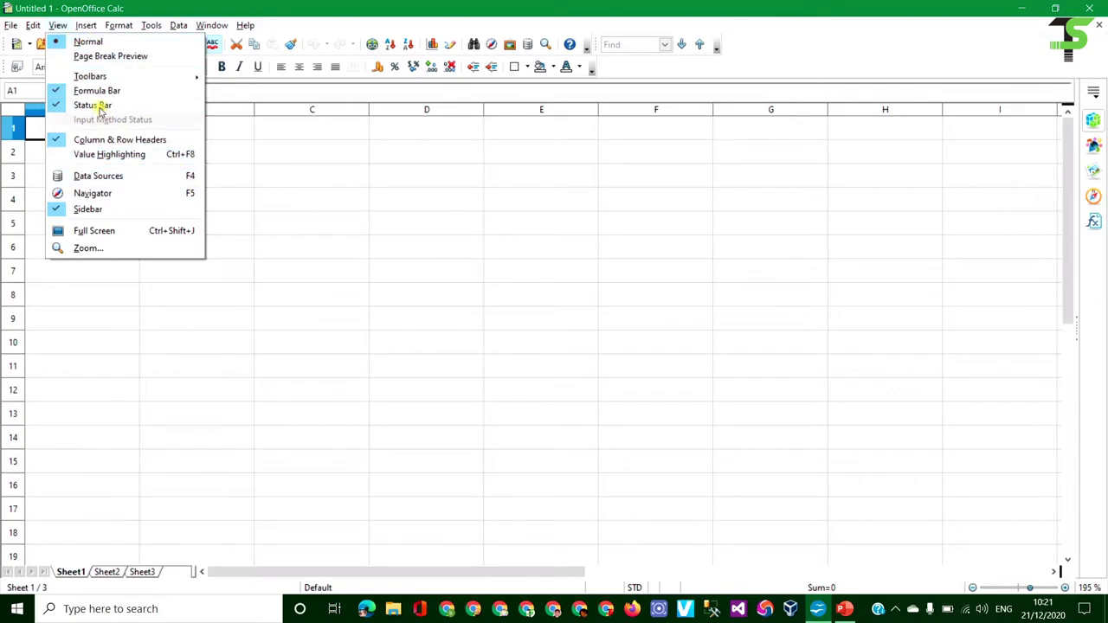
pyautogui.click(86, 26)
pyautogui.click(86, 27)
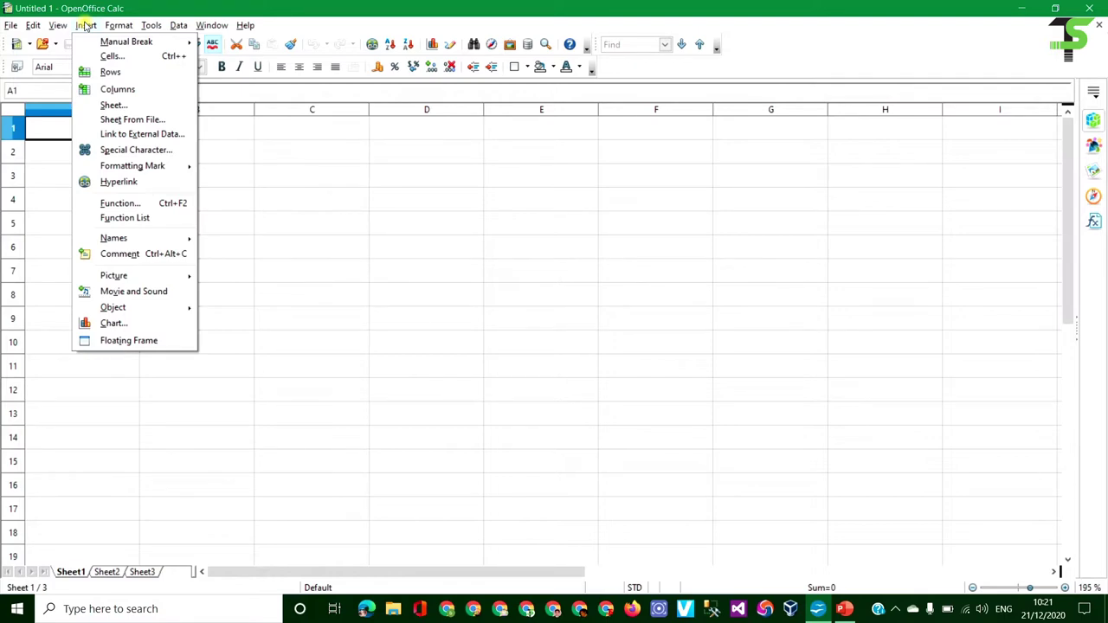
pyautogui.moveTo(120, 29)
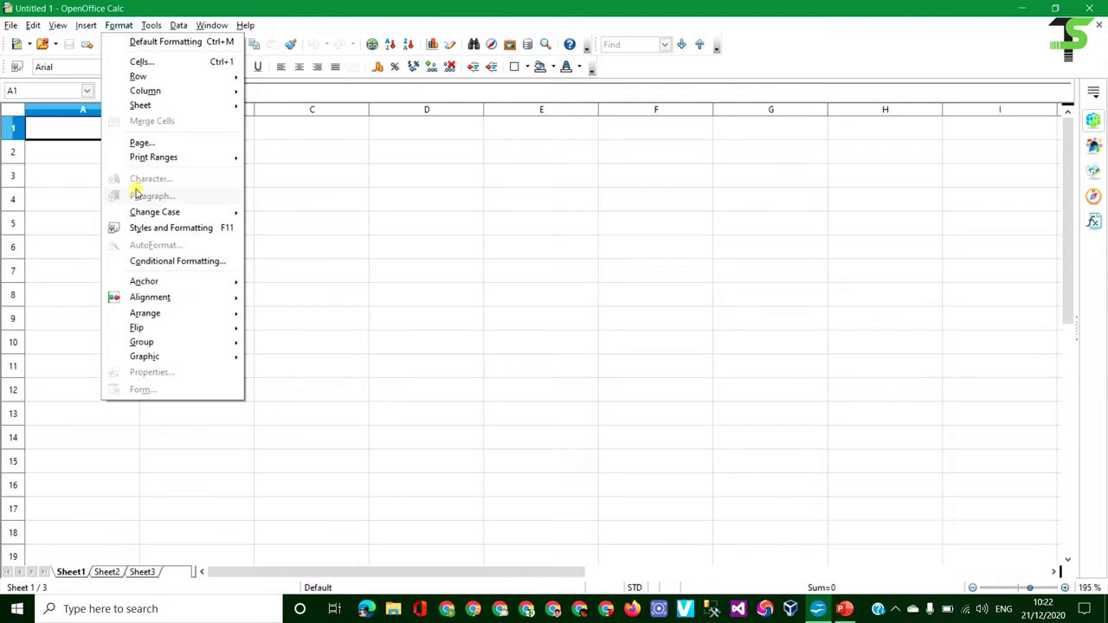
pyautogui.moveTo(154, 28)
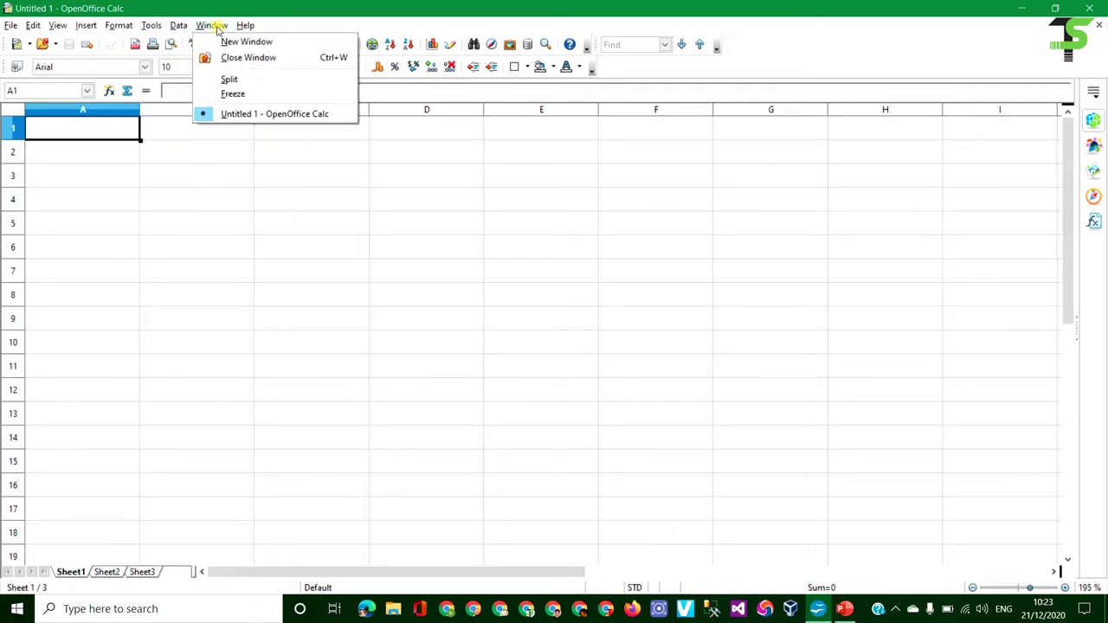
pyautogui.moveTo(245, 28)
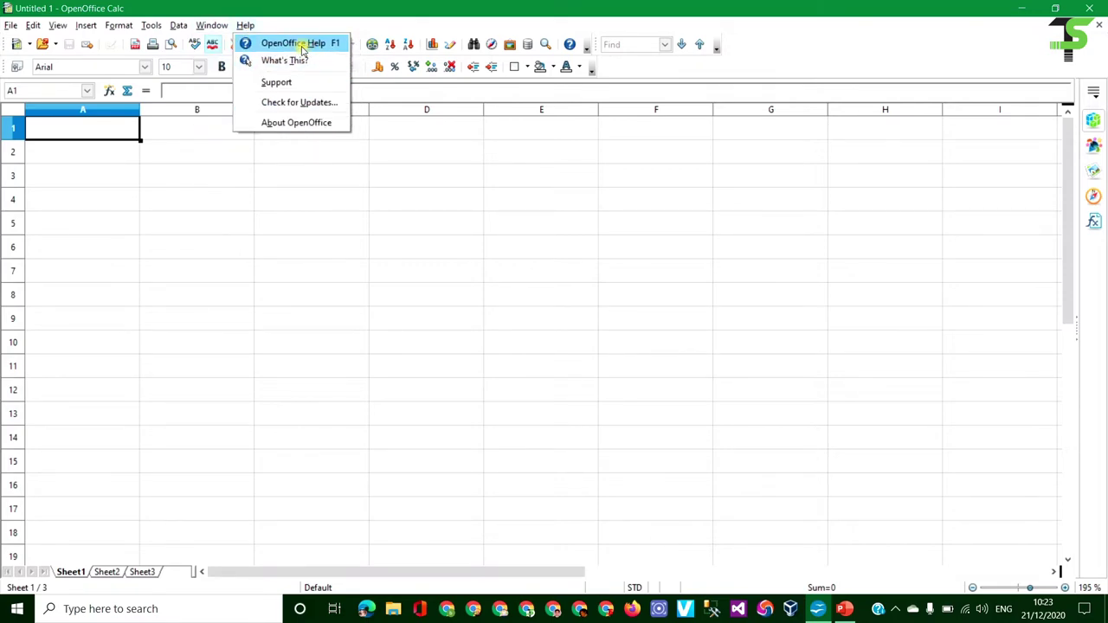
pyautogui.click(250, 27)
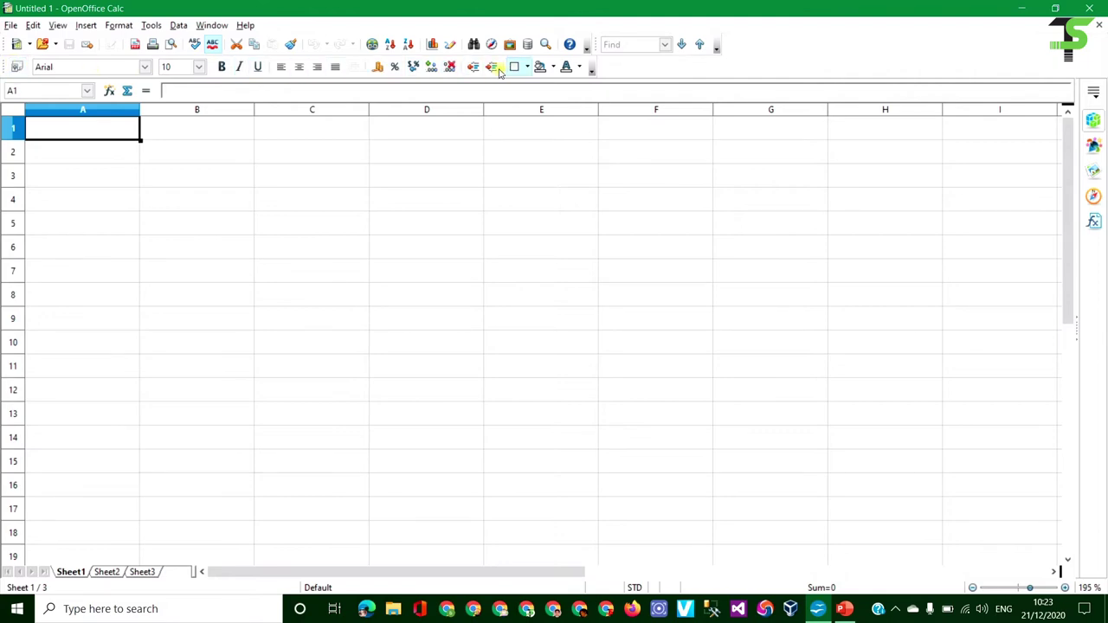
# Check the new-document types on the Standard toolbar and compare its functions with the File, Edit and Insert commands
pyautogui.click(29, 44)
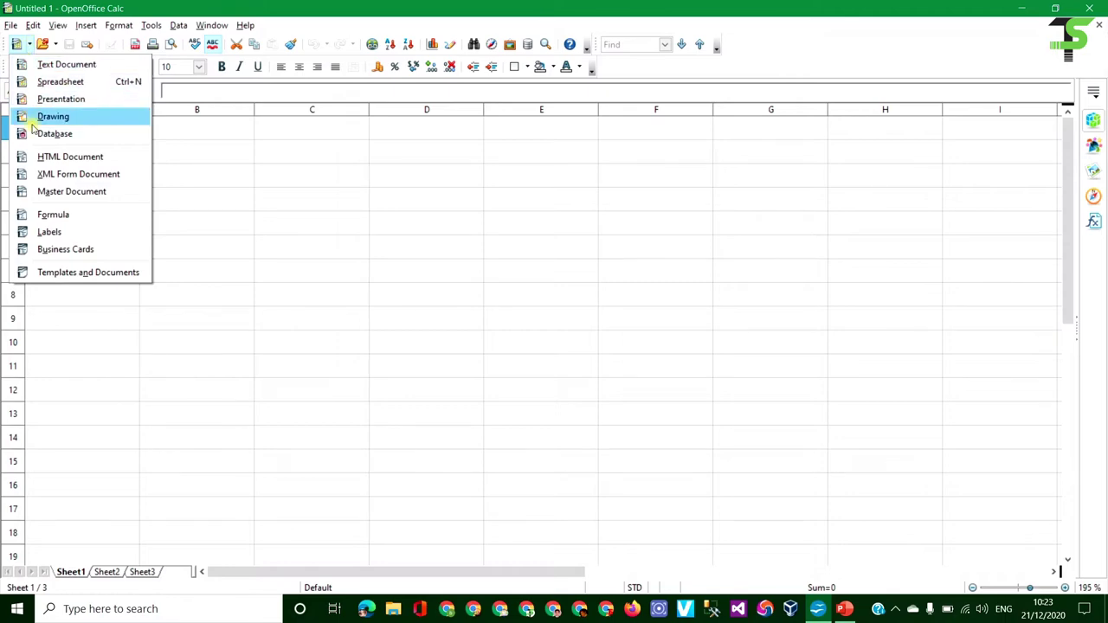
pyautogui.click(50, 47)
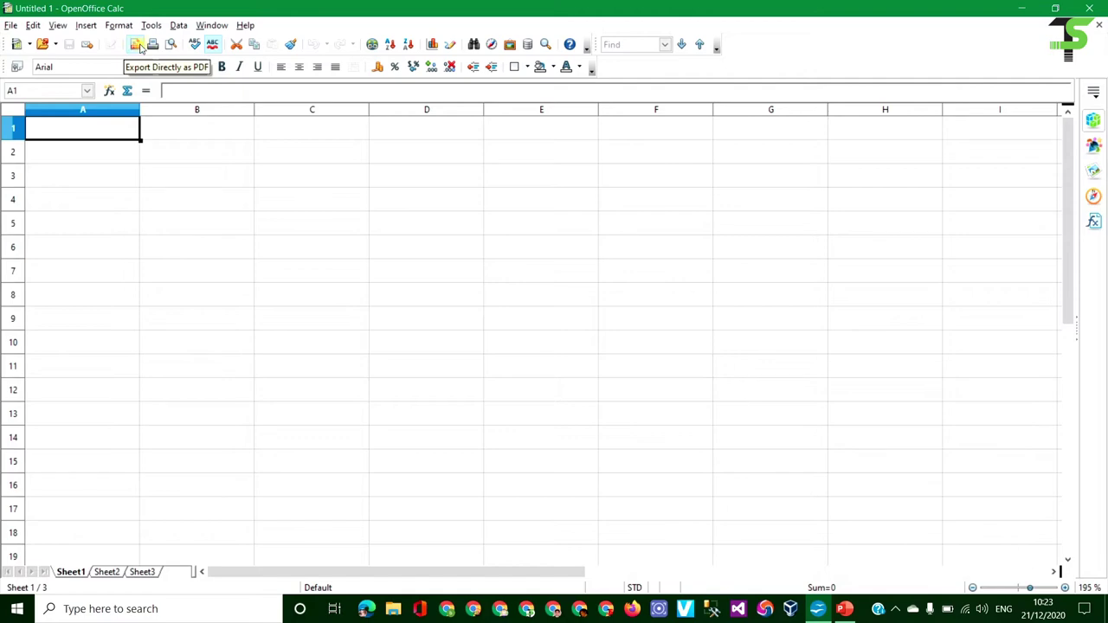
pyautogui.click(11, 25)
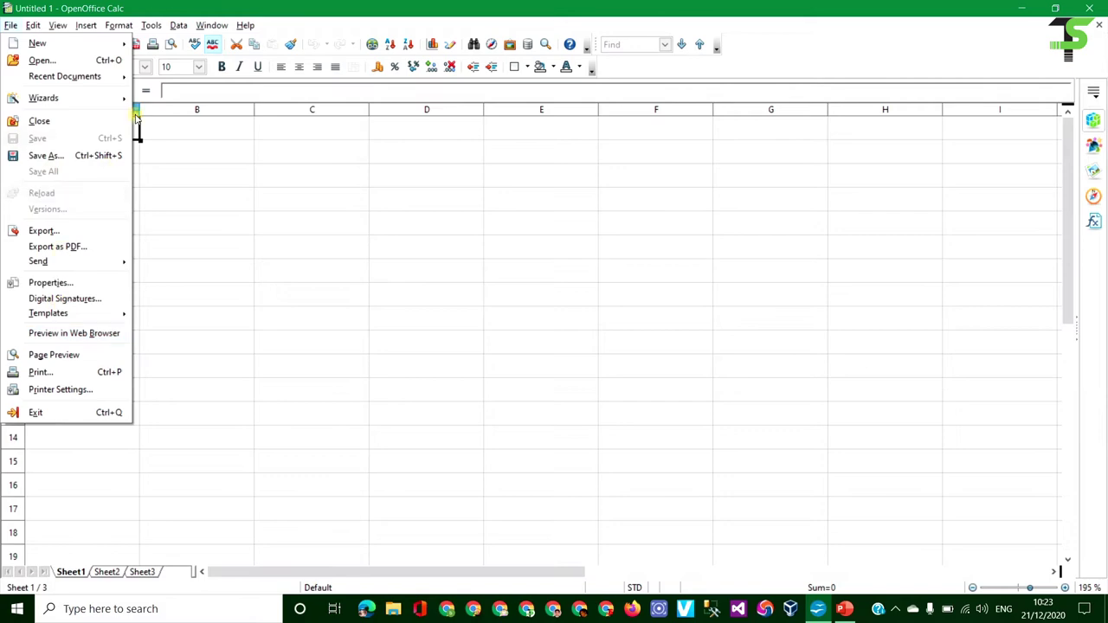
pyautogui.moveTo(245, 25)
pyautogui.click(317, 21)
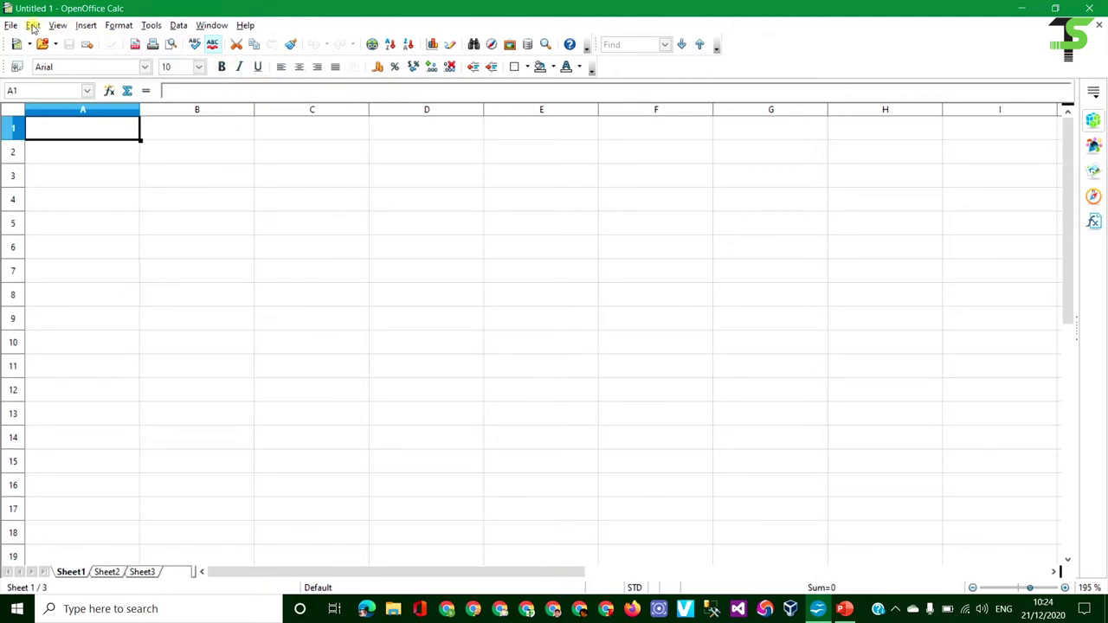
pyautogui.click(33, 26)
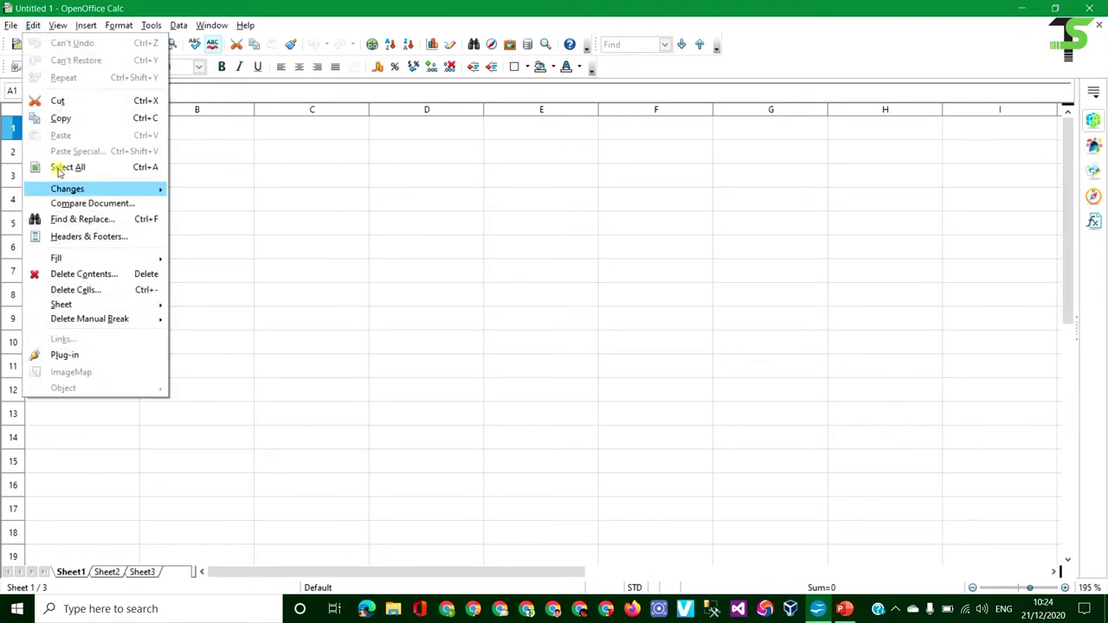
pyautogui.moveTo(68, 26)
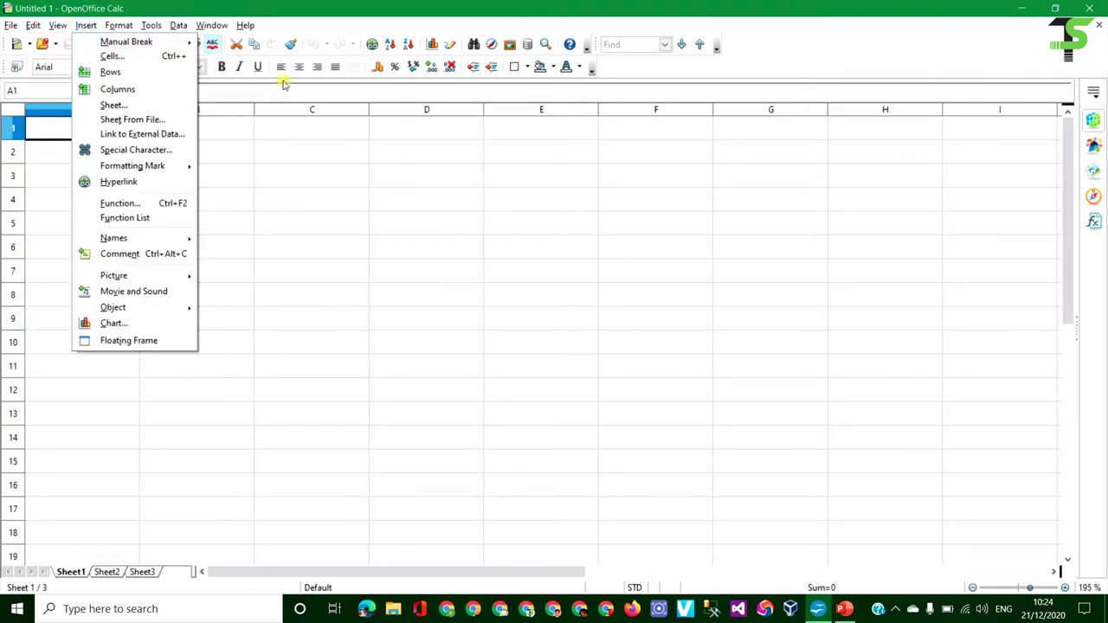
pyautogui.click(348, 69)
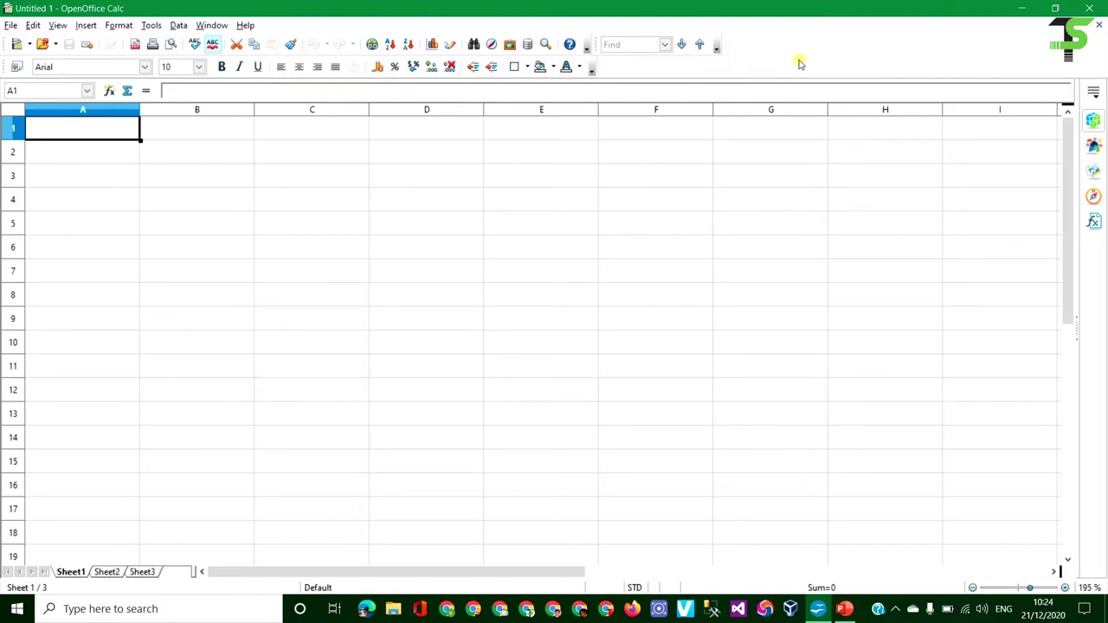
# Show the Insert toolbar and dock it directly beside the Find toolbar
pyautogui.click(53, 25)
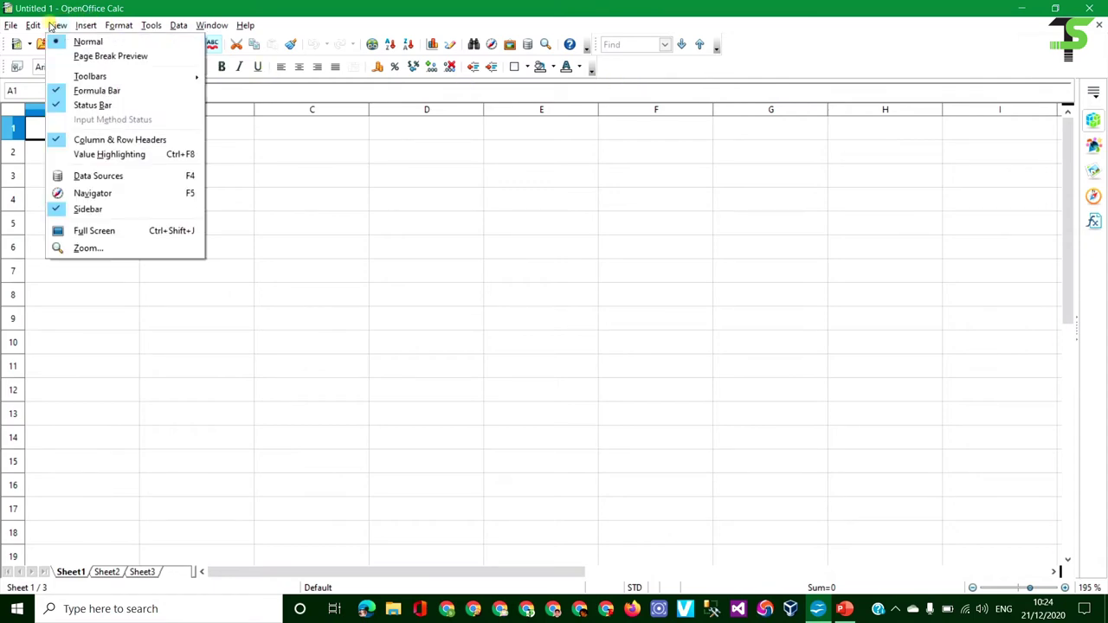
pyautogui.moveTo(85, 79)
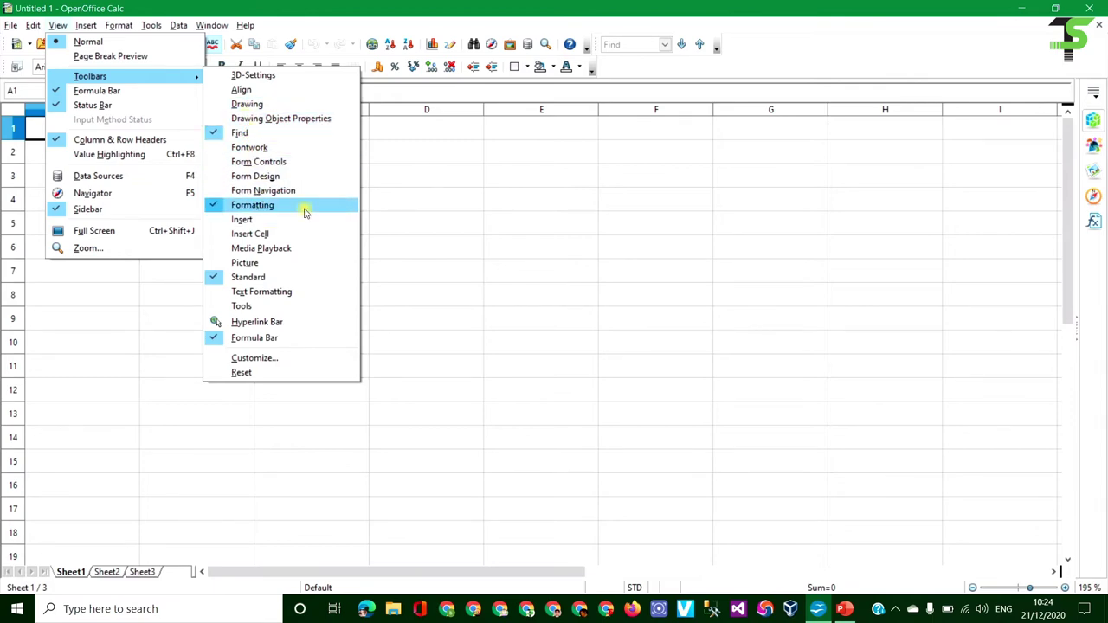
pyautogui.click(247, 219)
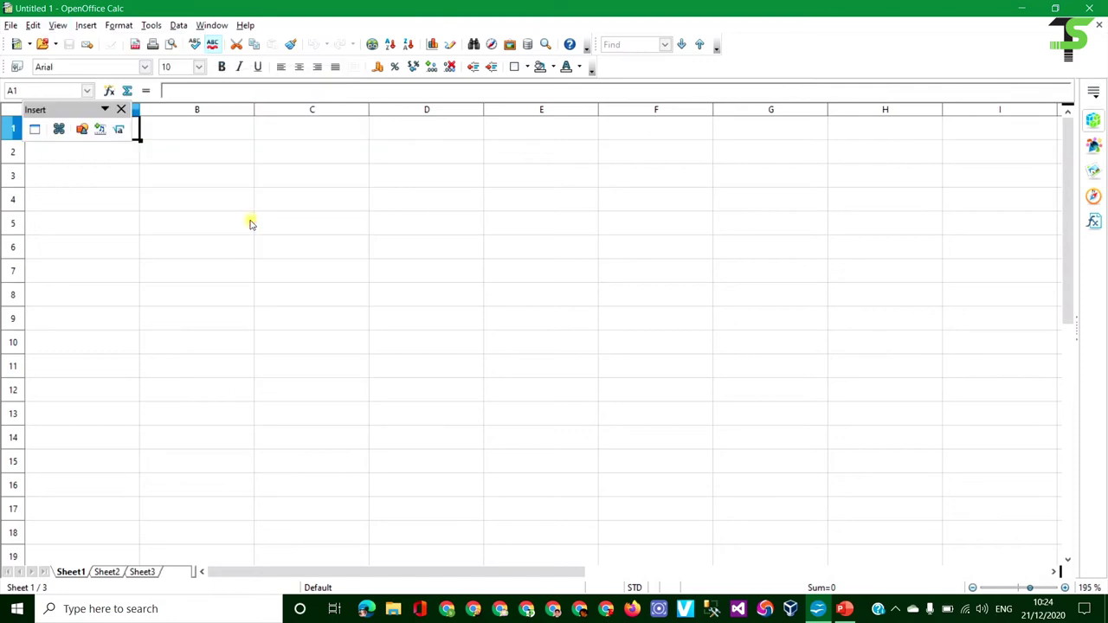
pyautogui.moveTo(62, 110); pyautogui.dragTo(745, 44)
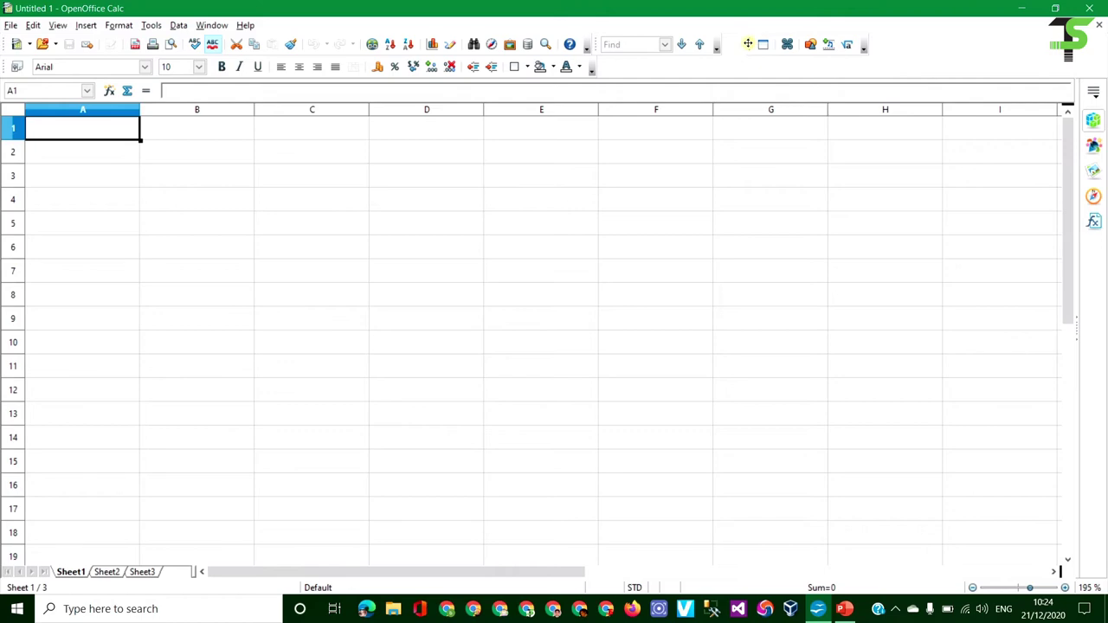
pyautogui.moveTo(747, 43); pyautogui.dragTo(725, 43)
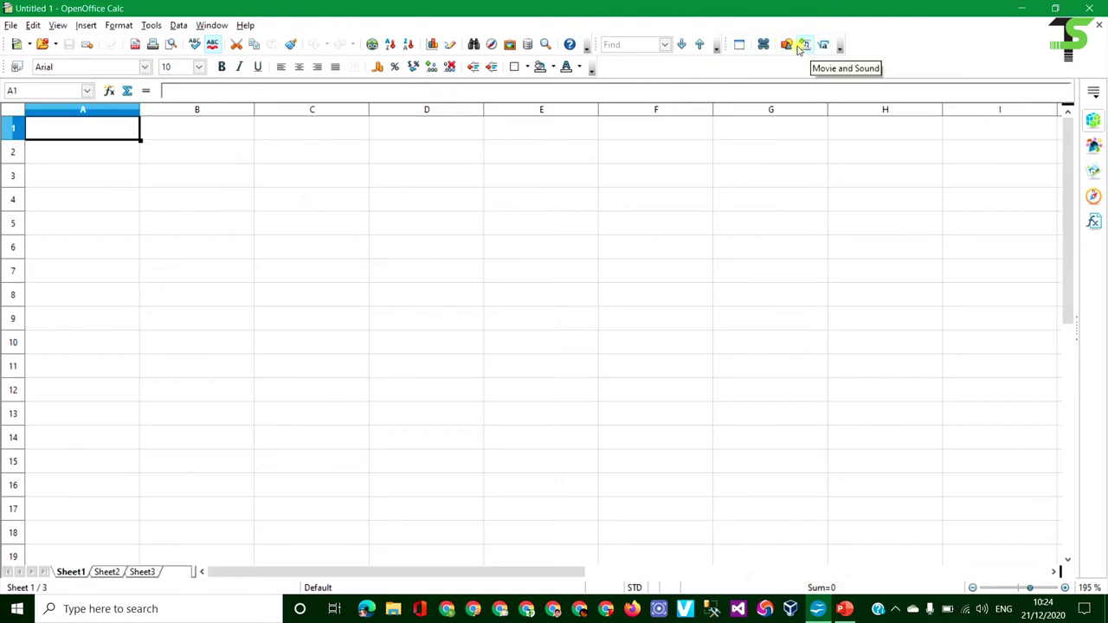
# Add the Insert Chart and OLE Object buttons to the Insert toolbar's visible buttons
pyautogui.click(845, 50)
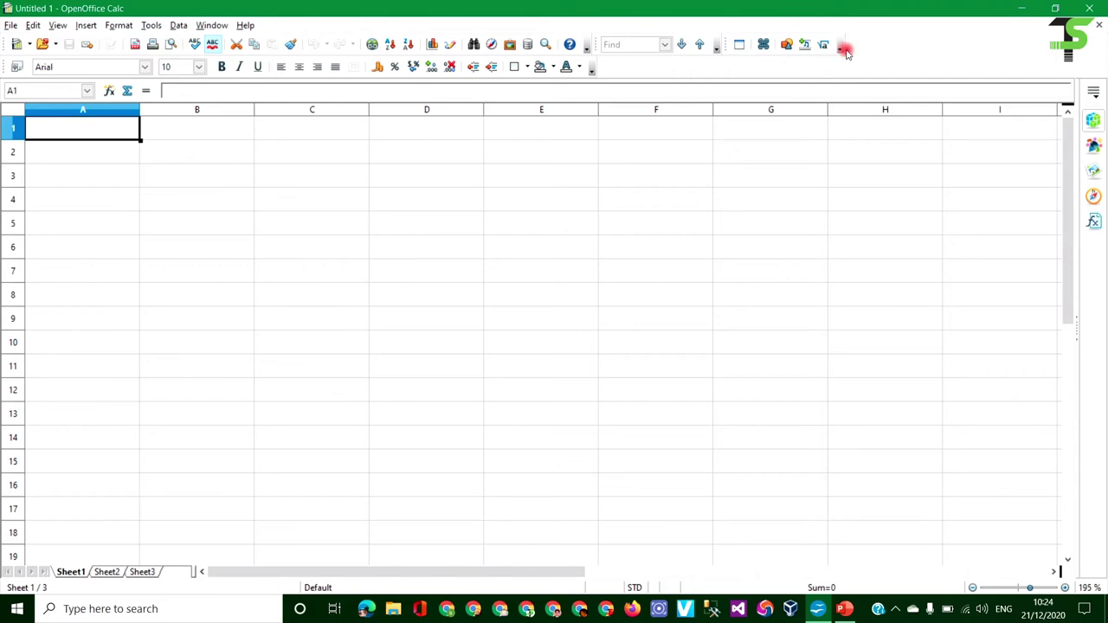
pyautogui.click(843, 52)
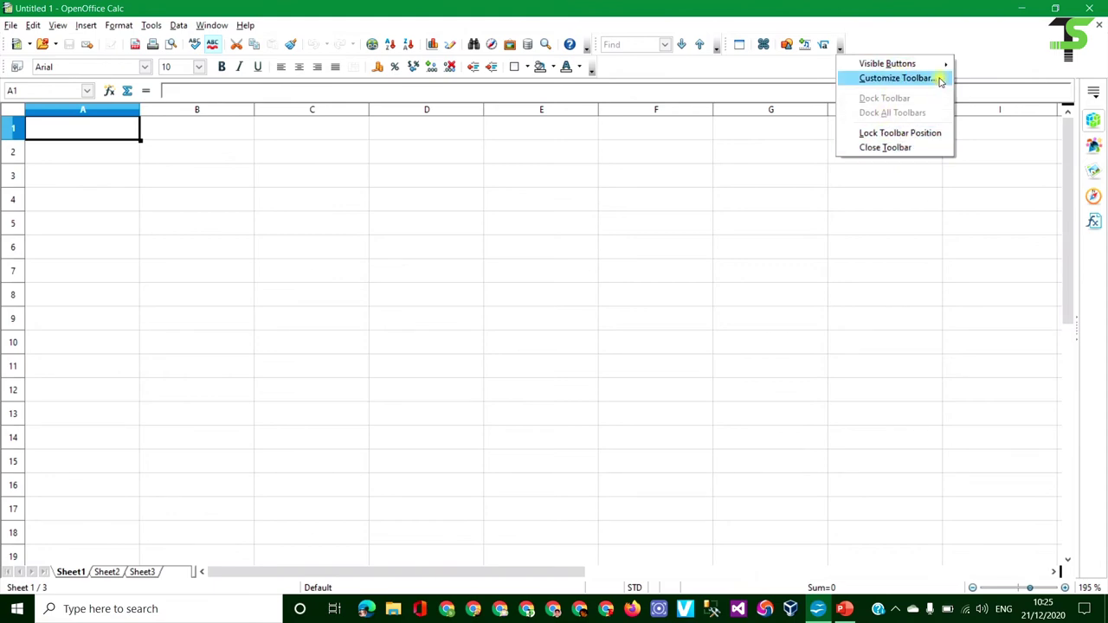
pyautogui.moveTo(939, 66)
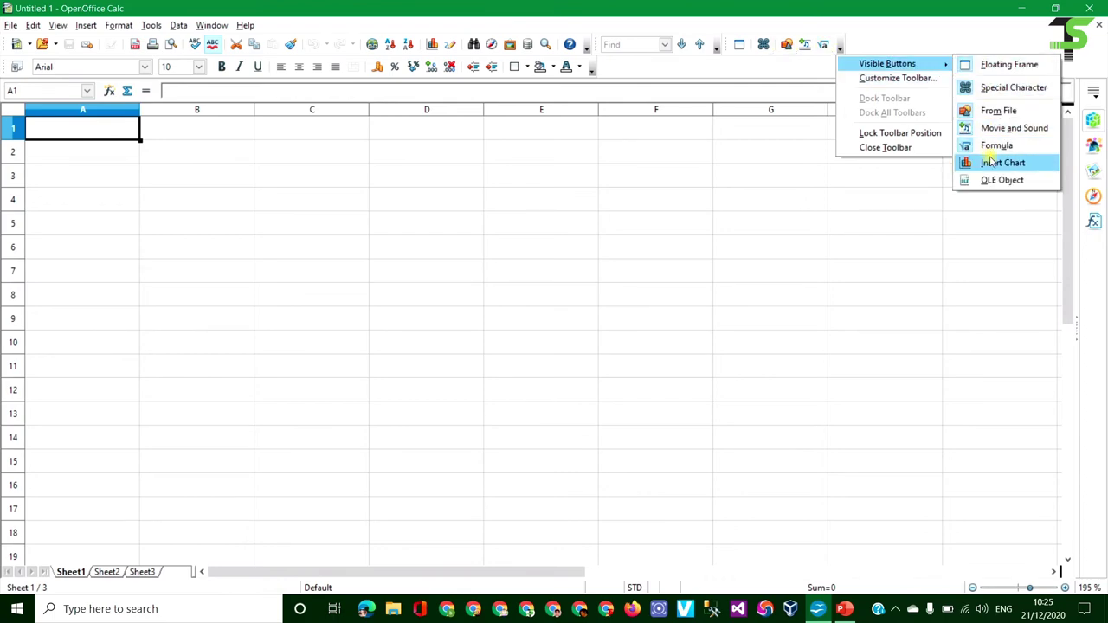
pyautogui.click(1002, 164)
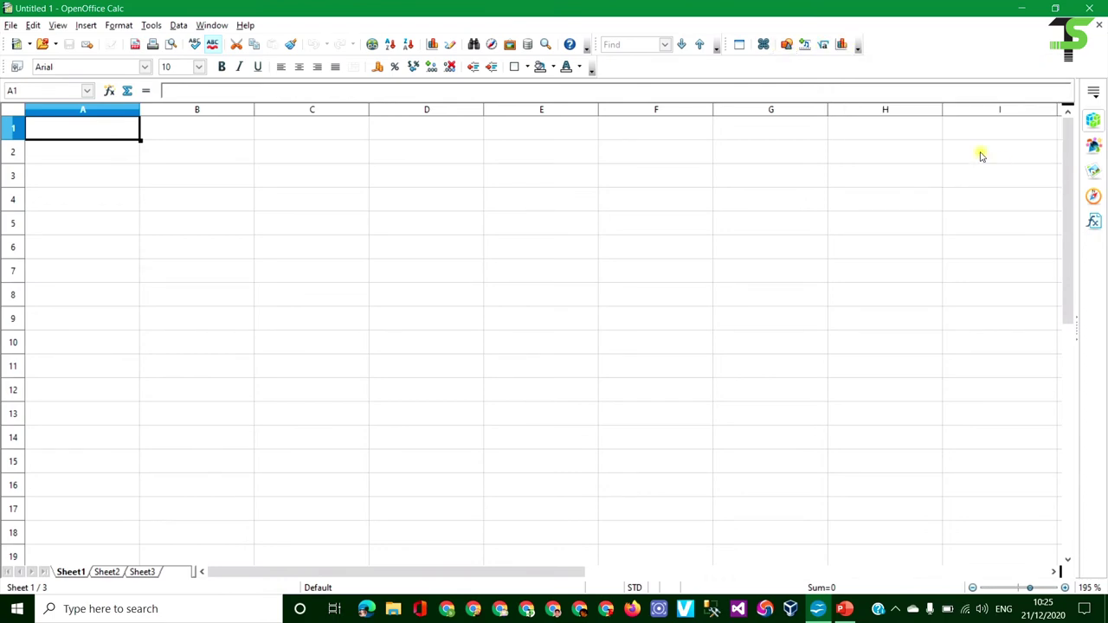
pyautogui.click(859, 49)
pyautogui.moveTo(905, 63)
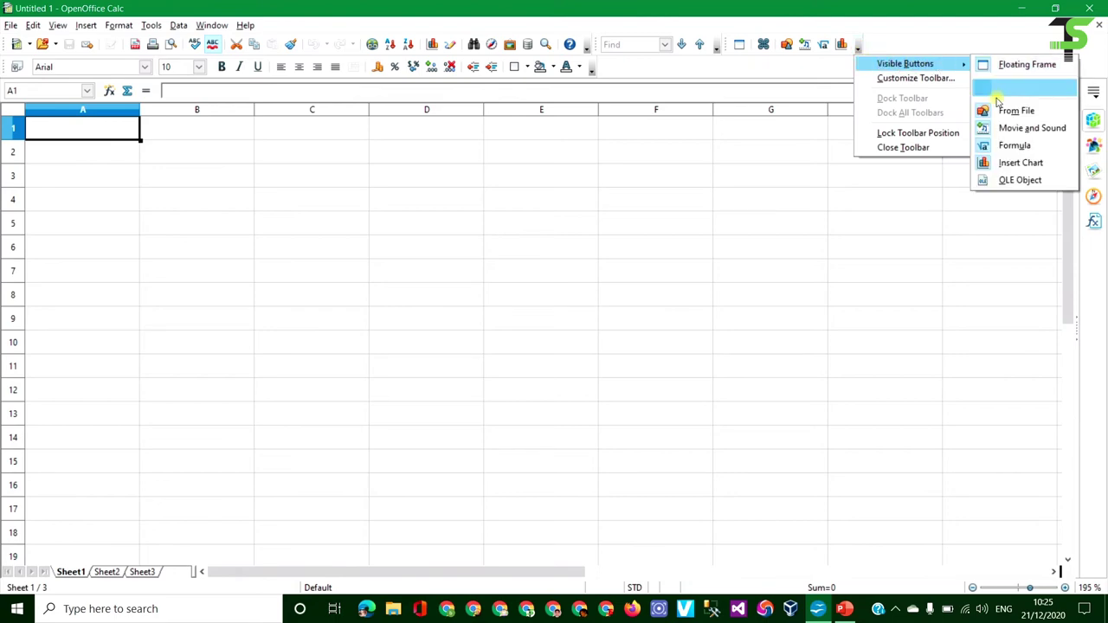
pyautogui.click(1022, 180)
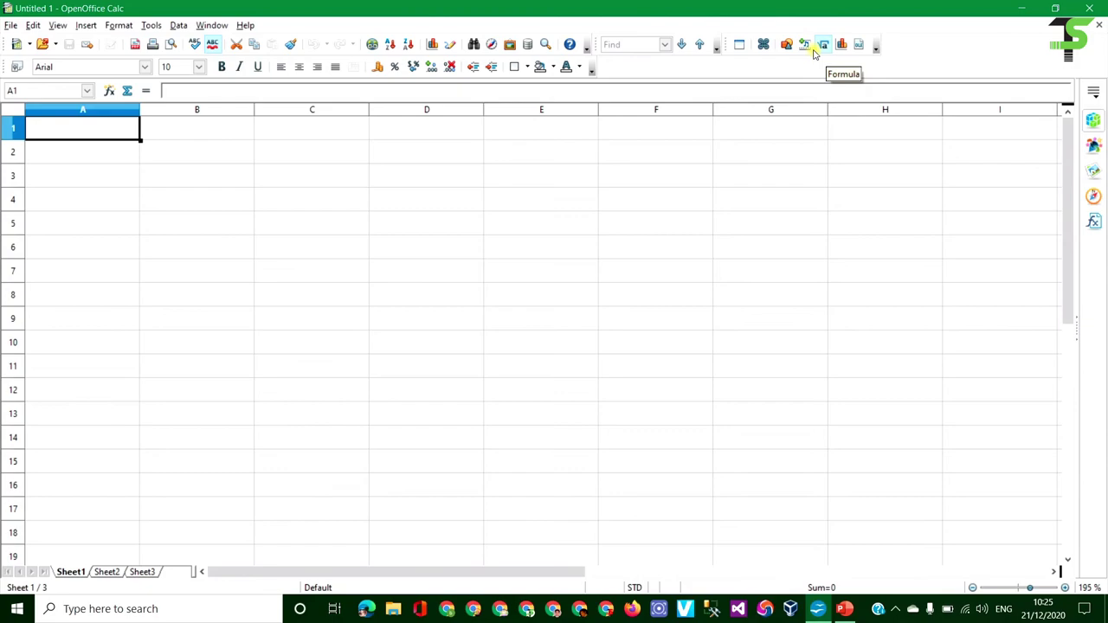
# Hide the Insert toolbar docked beside the Find toolbar
pyautogui.click(85, 25)
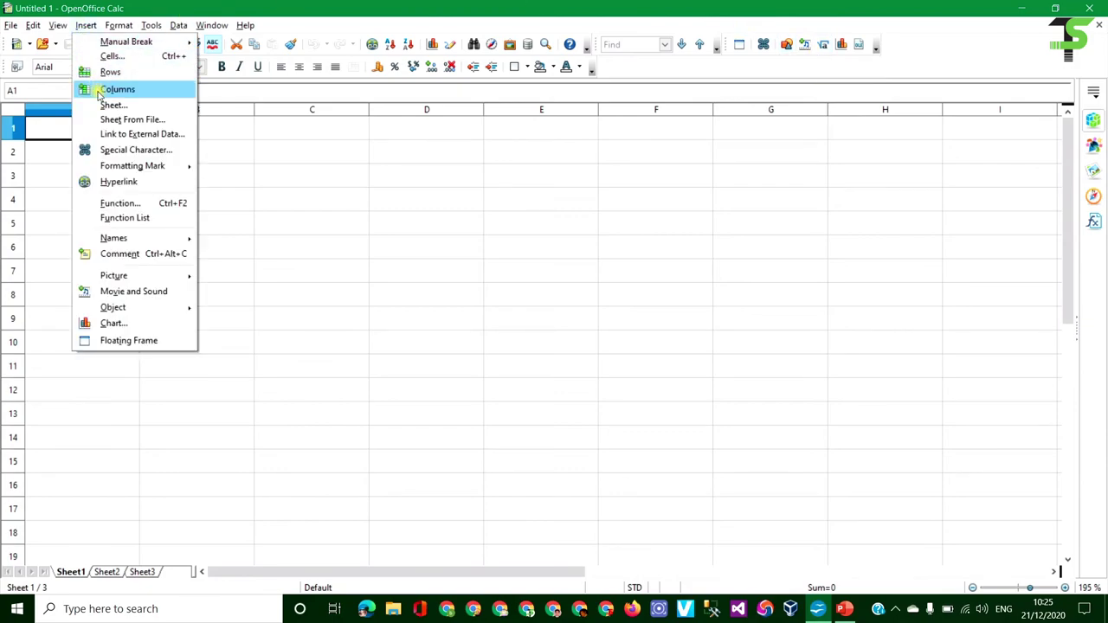
pyautogui.moveTo(57, 25)
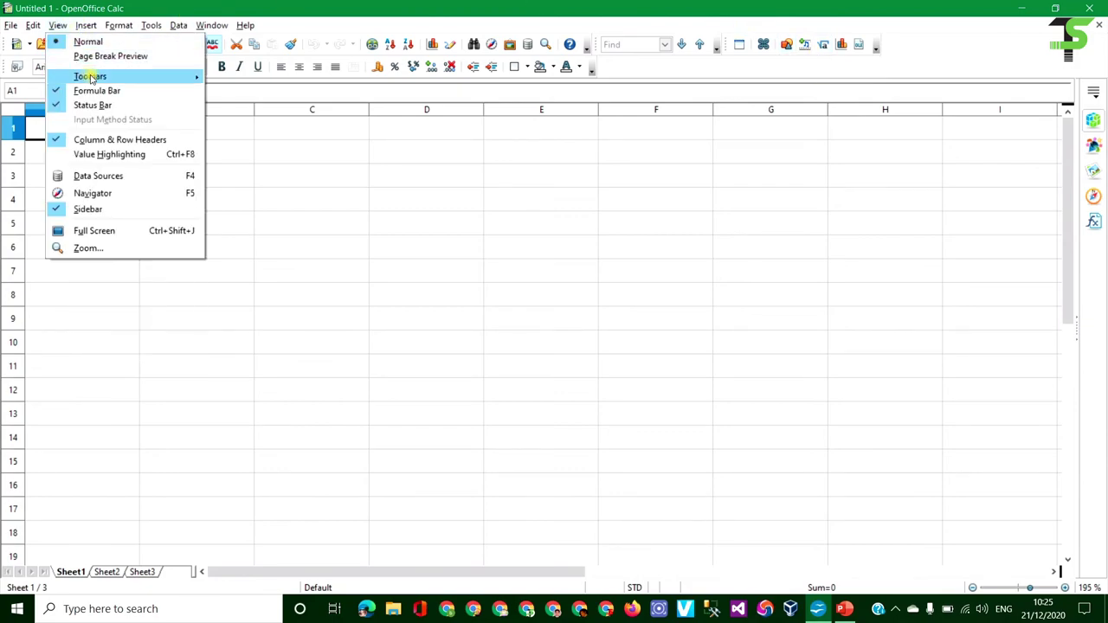
pyautogui.moveTo(138, 76)
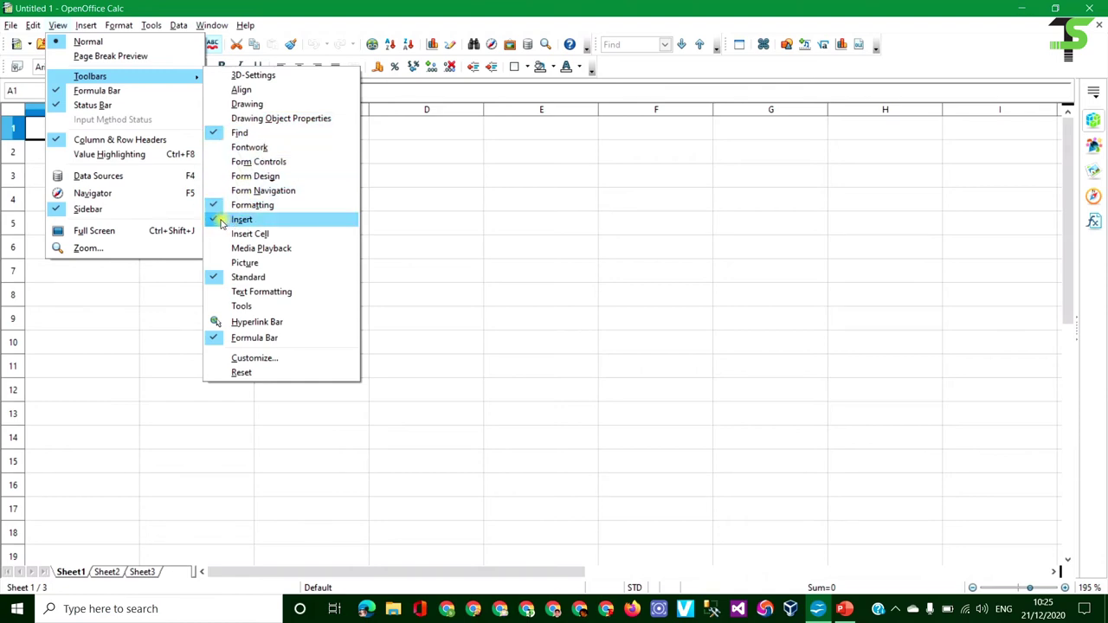
pyautogui.click(222, 219)
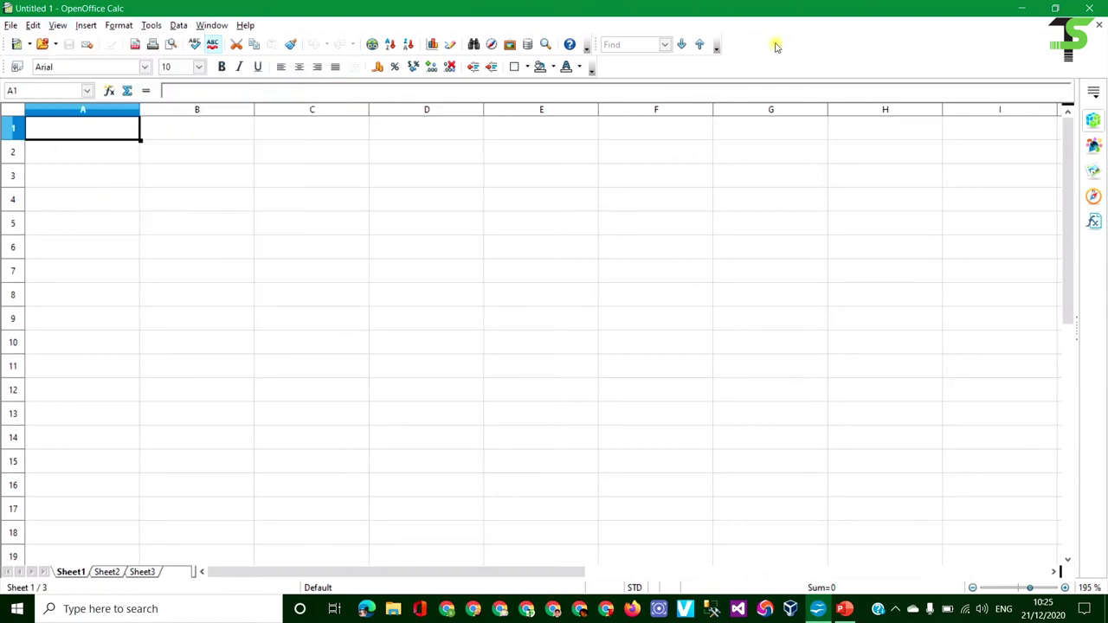
# Show the Media Playback toolbar and the Drawing toolbar
pyautogui.click(57, 25)
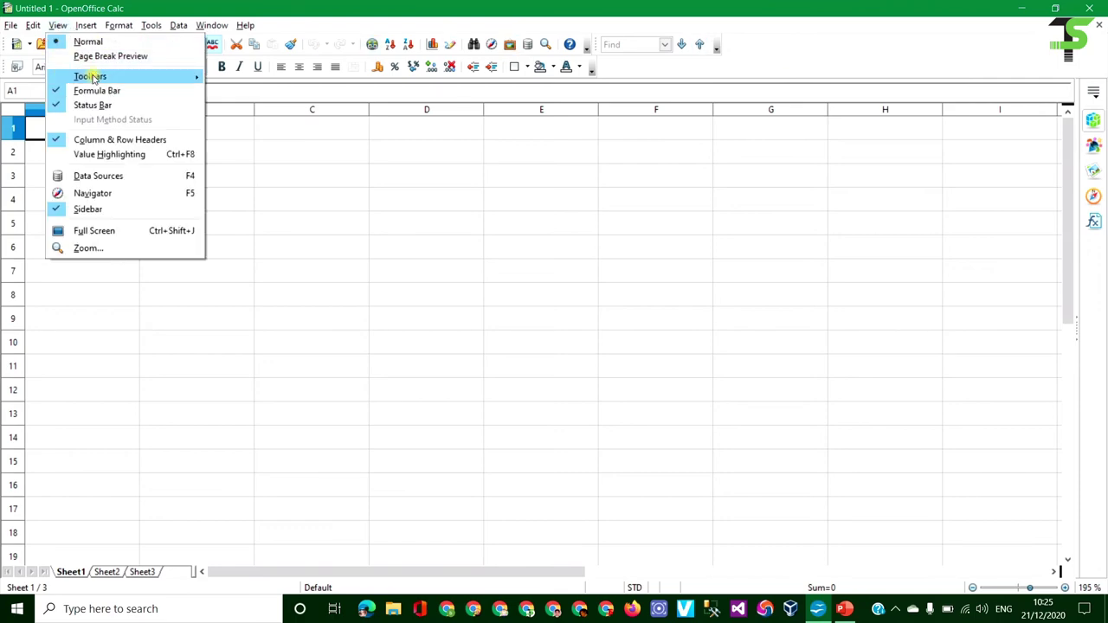
pyautogui.moveTo(192, 77)
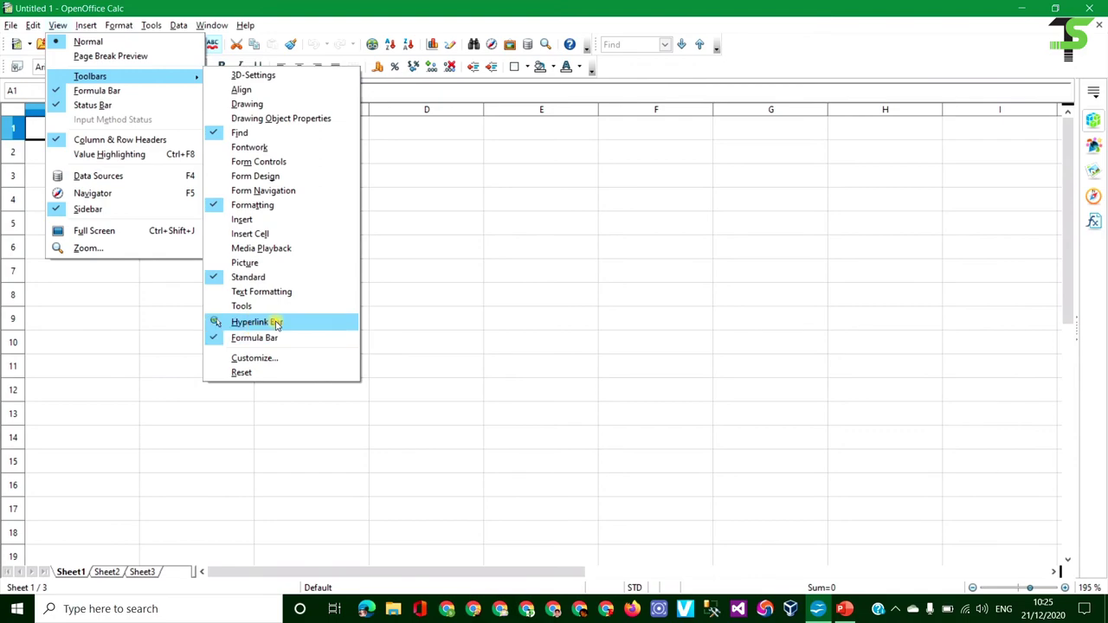
pyautogui.click(260, 249)
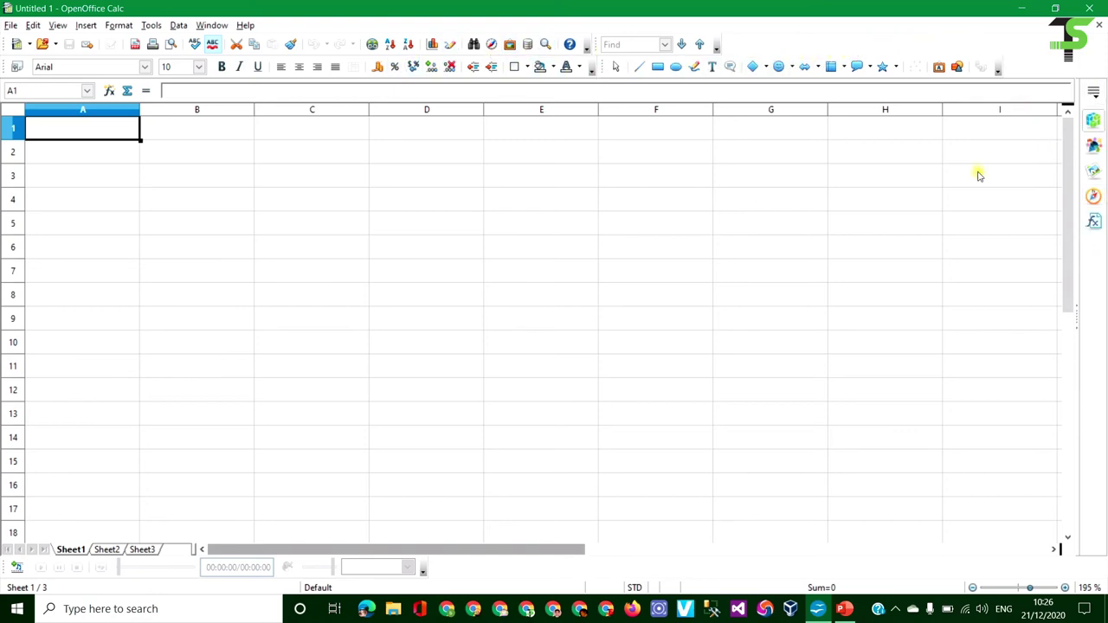
# Hide the sidebar and show it again
pyautogui.click(56, 25)
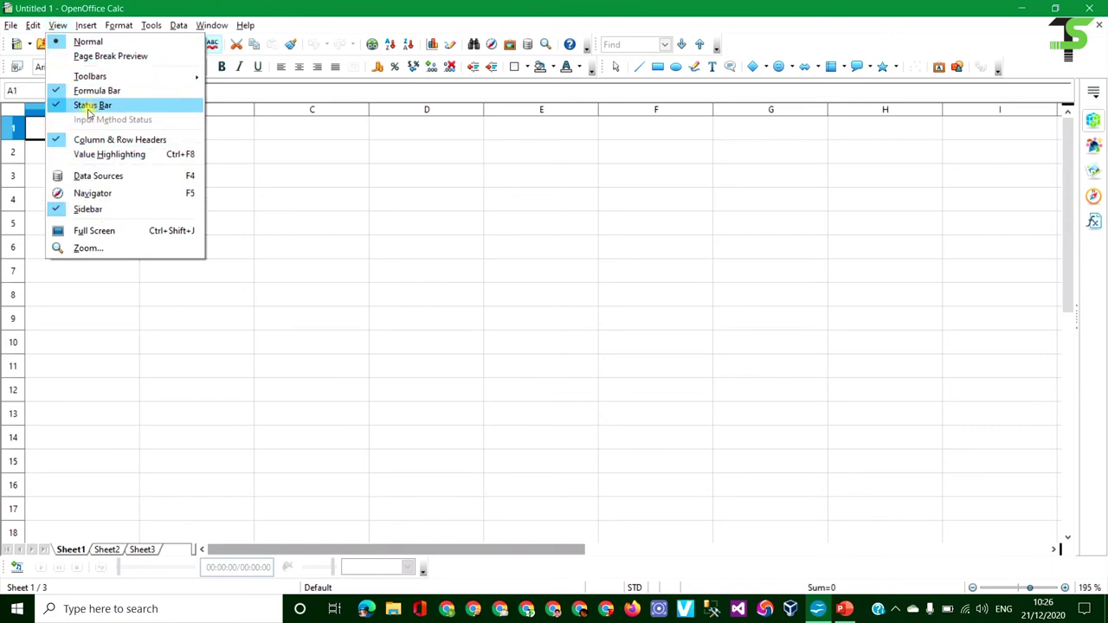
pyautogui.click(89, 209)
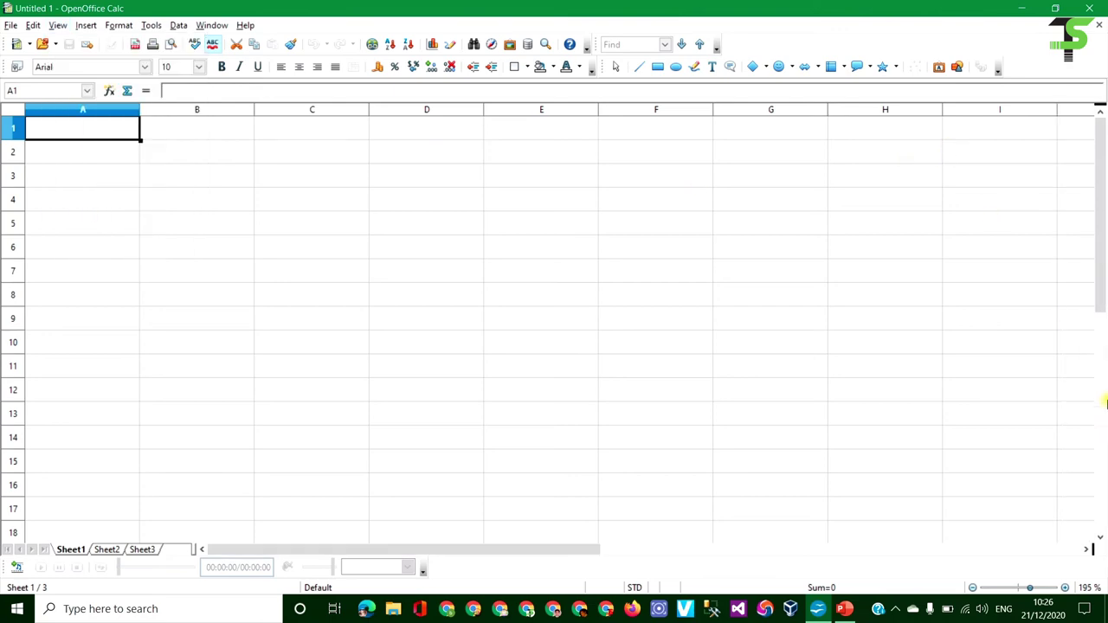
pyautogui.click(57, 26)
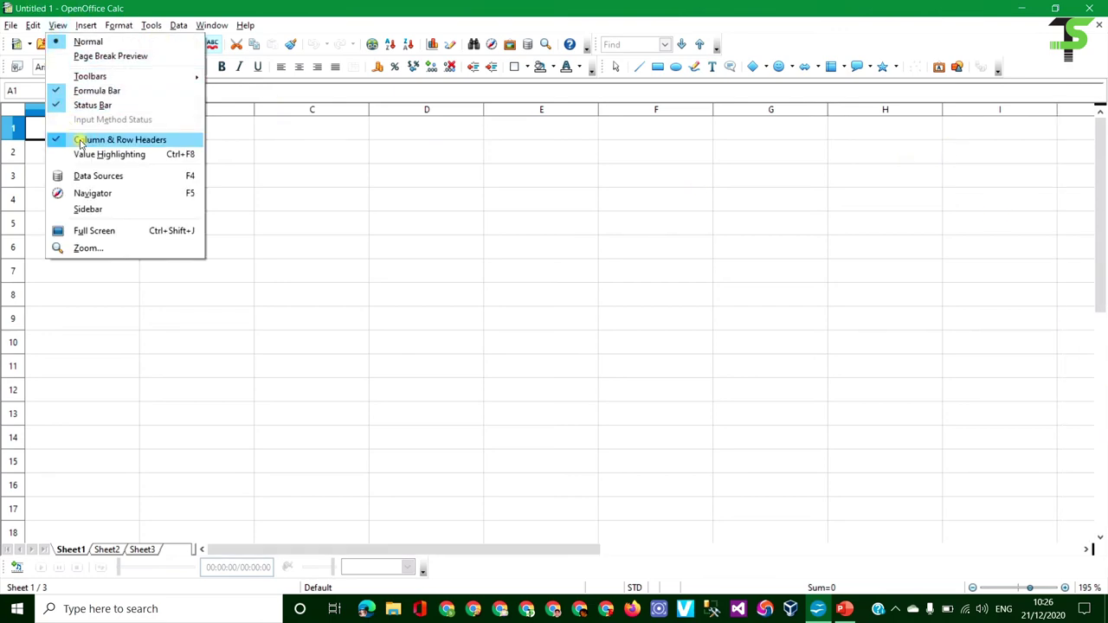
pyautogui.click(89, 210)
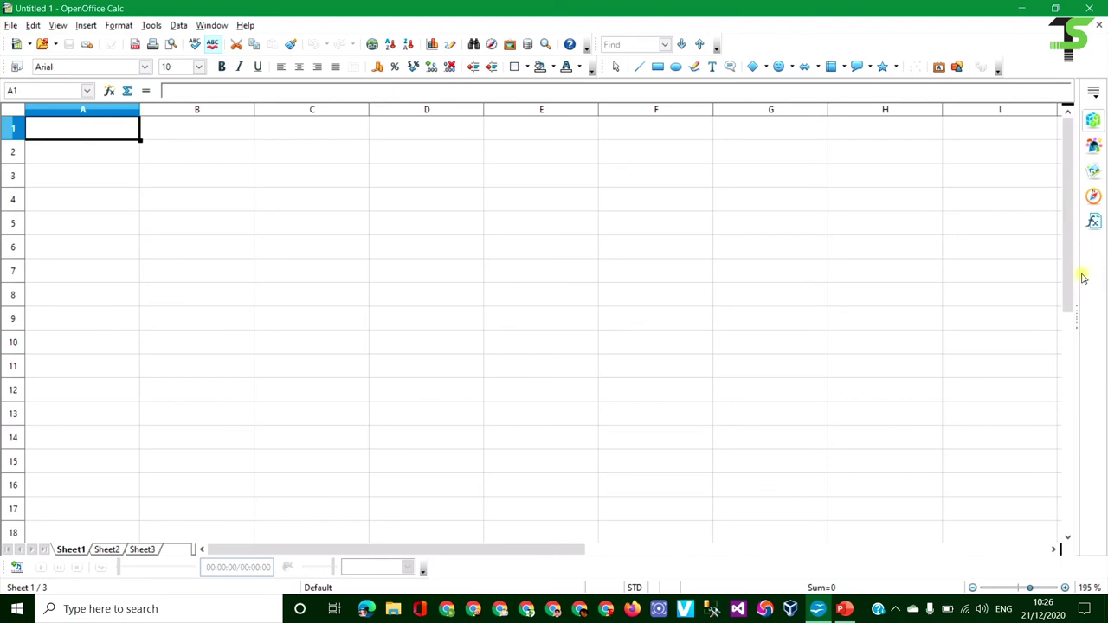